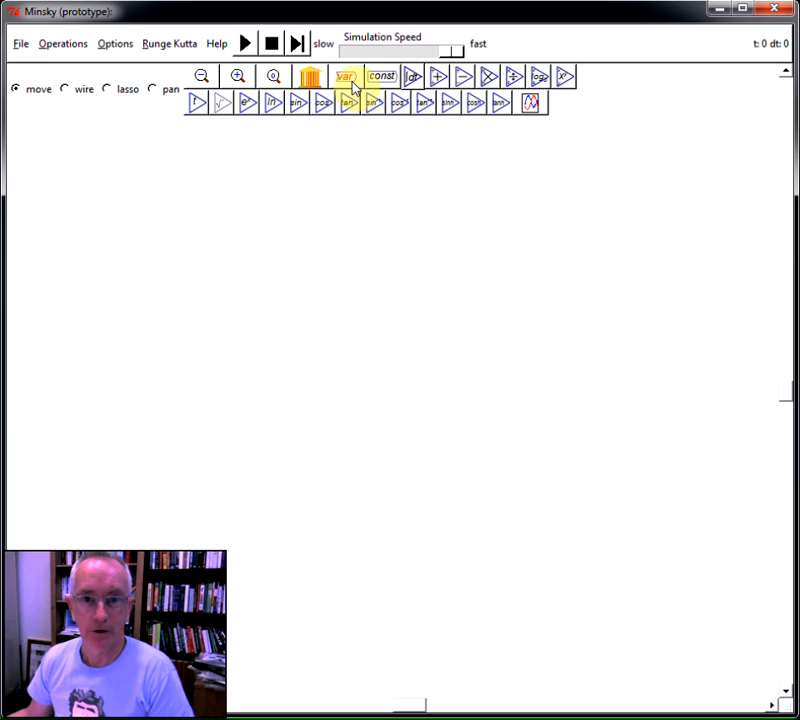
Create a variable named GDP and place it near the top of the blank canvas.
{"action": "left_click", "coordinate": [350, 80]}
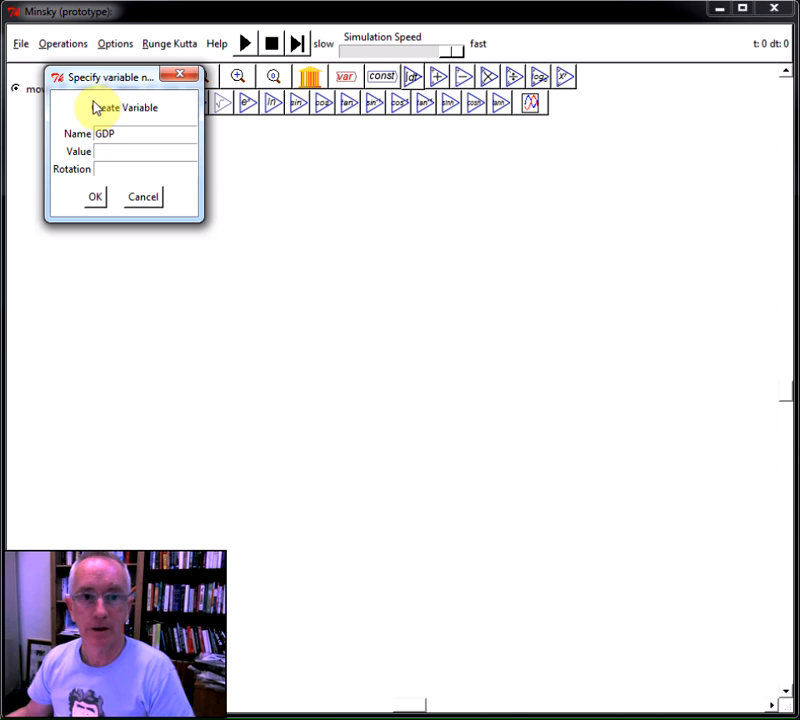
{"action": "left_click_drag", "start_coordinate": [93, 86], "coordinate": [276, 140]}
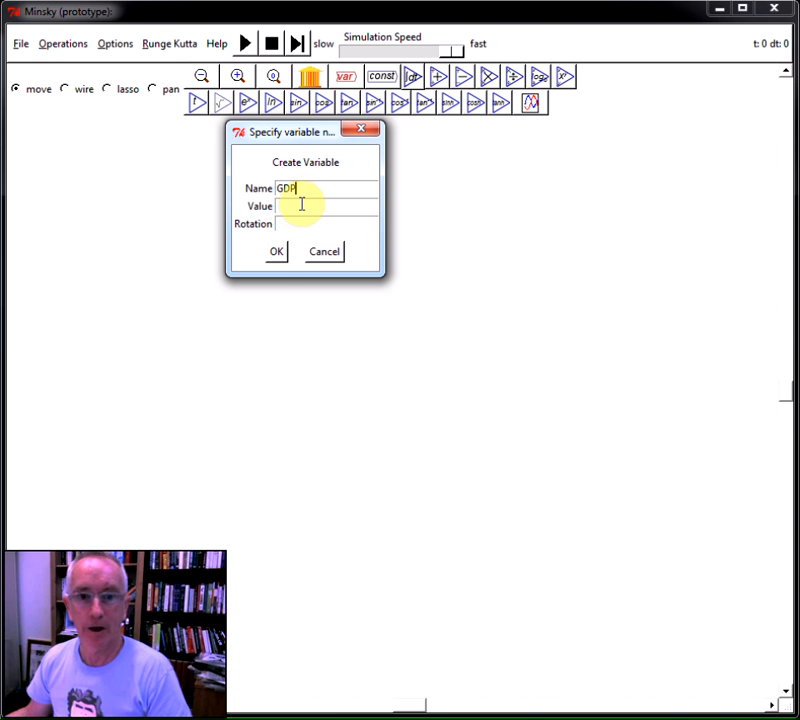
{"action": "left_click", "coordinate": [277, 254]}
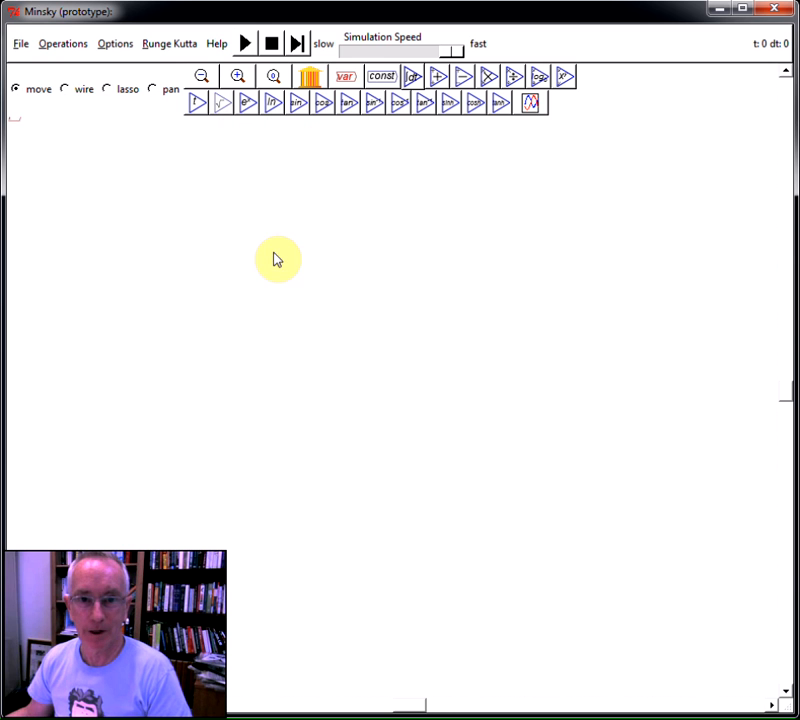
{"action": "left_click", "coordinate": [296, 155]}
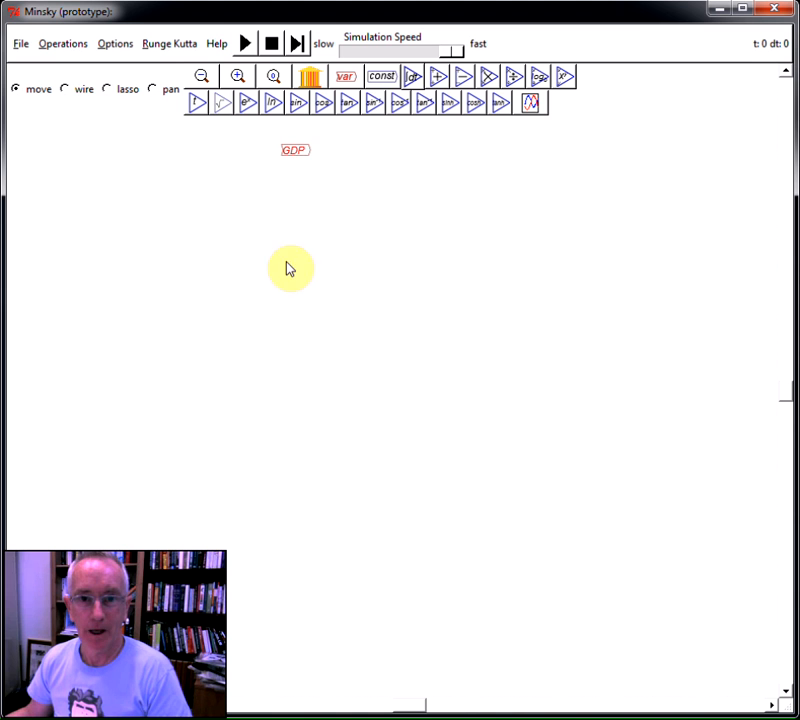
Create a constant named Lab_Prod with value 2 and place it directly below GDP.
{"action": "left_click", "coordinate": [379, 78]}
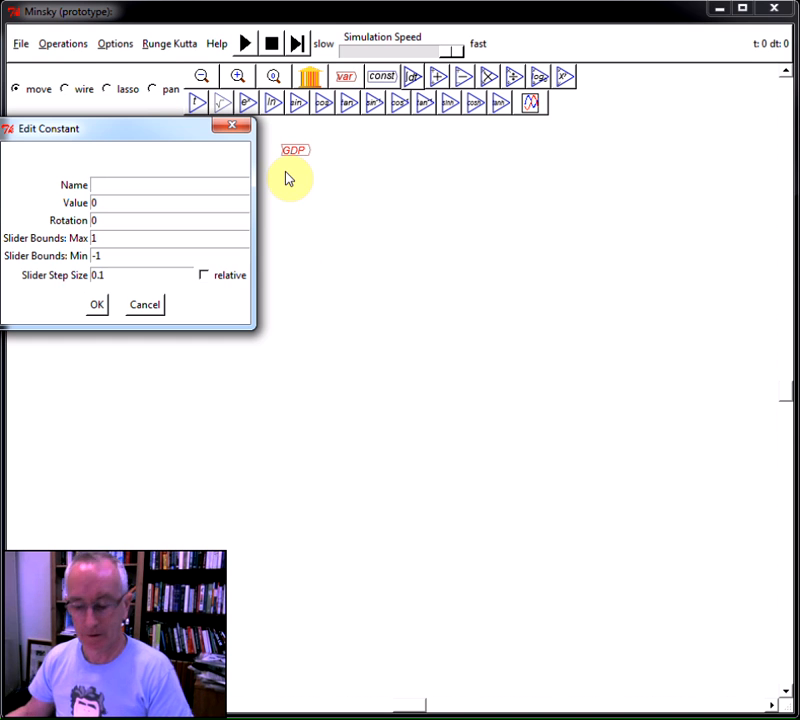
{"action": "type", "text": "Lab_Pr"}
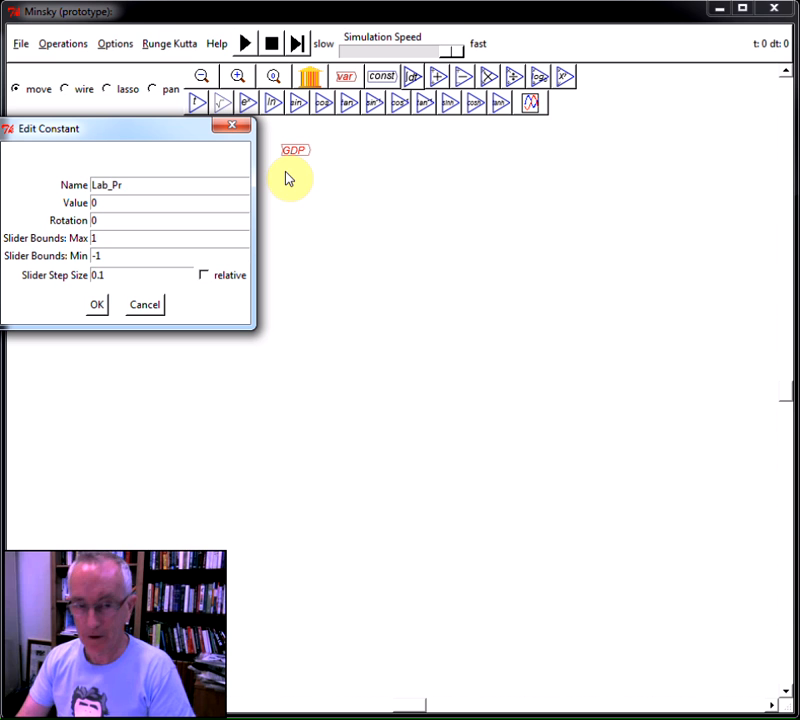
{"action": "type", "text": "od"}
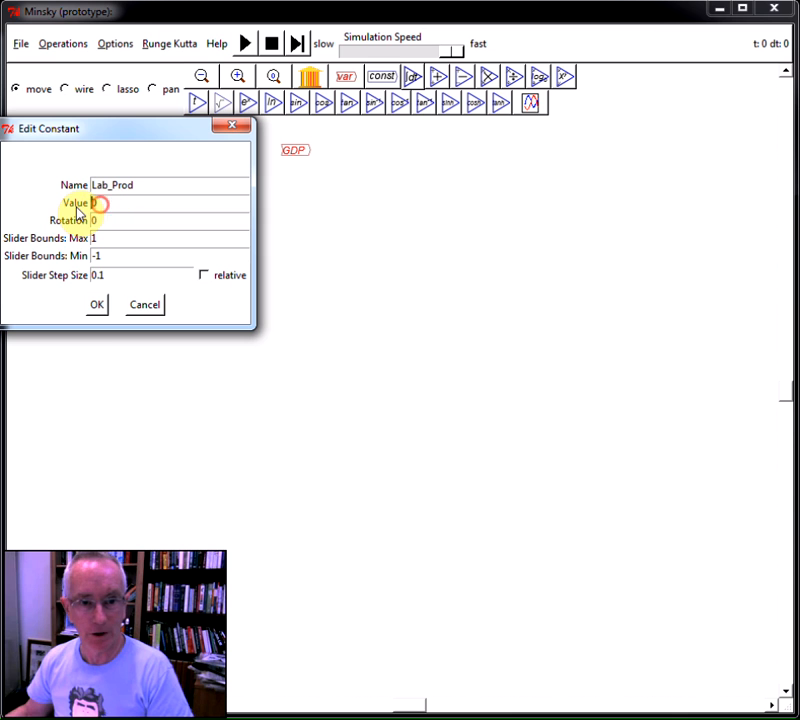
{"action": "key", "text": "Tab"}
{"action": "type", "text": "2"}
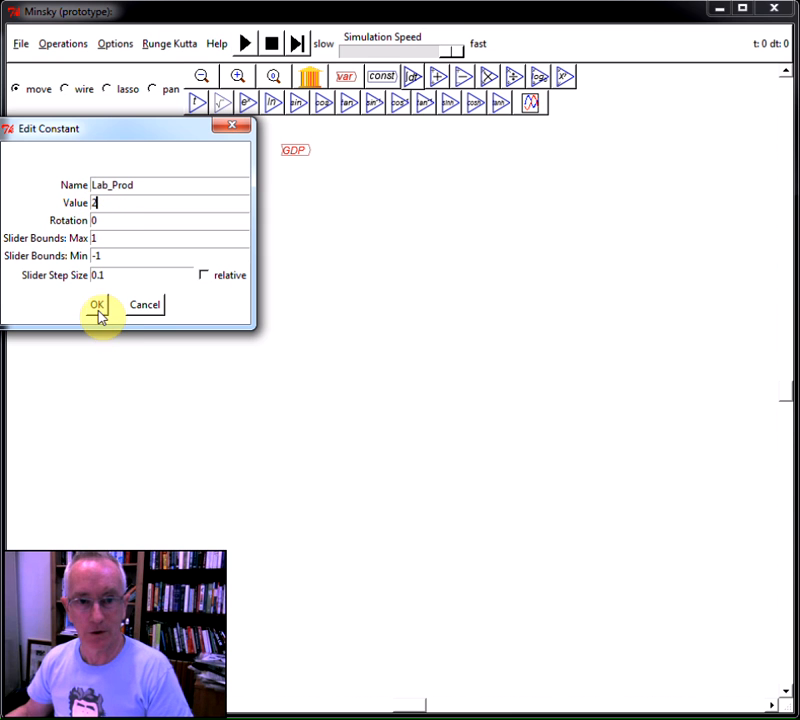
{"action": "left_click", "coordinate": [98, 311]}
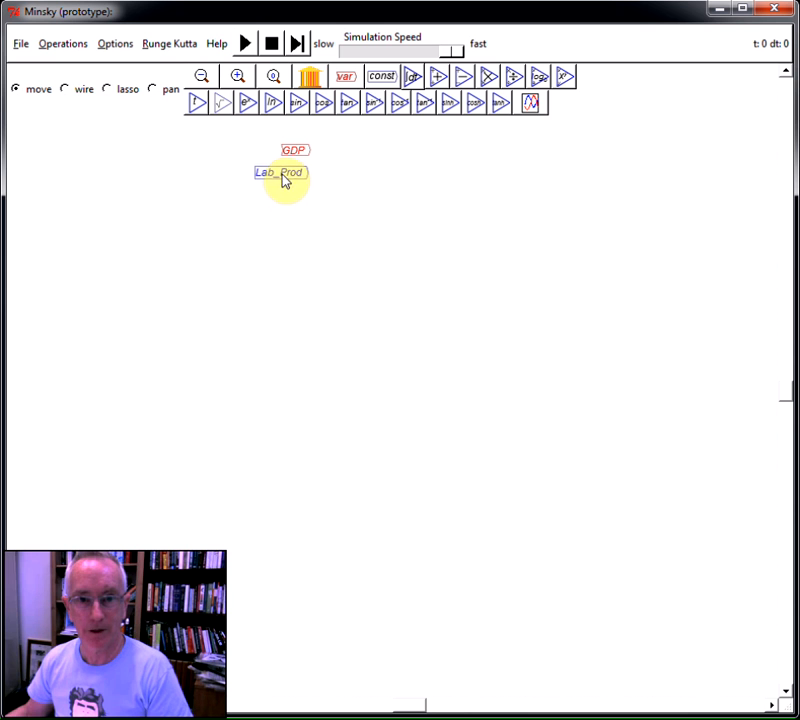
{"action": "left_click", "coordinate": [282, 171]}
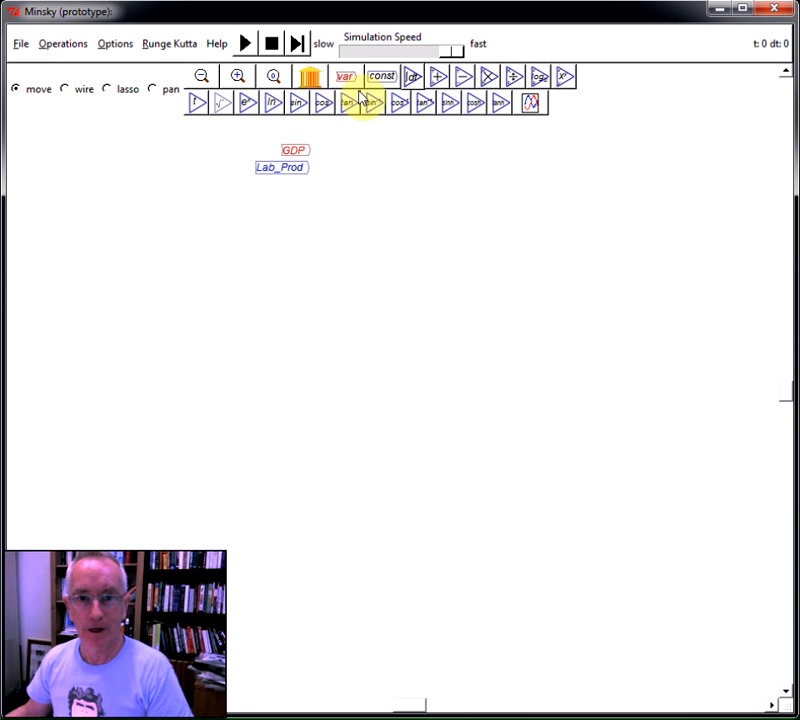
Place a divide block to the right of GDP and Lab_Prod, and add a variable named Workforce beyond it.
{"action": "left_click", "coordinate": [513, 80]}
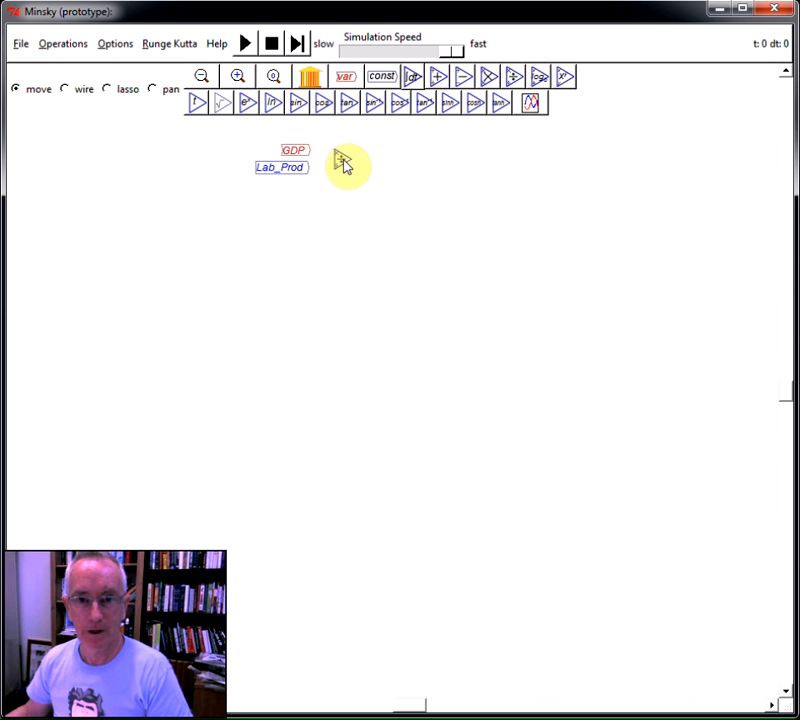
{"action": "left_click", "coordinate": [345, 162]}
{"action": "left_click", "coordinate": [346, 80]}
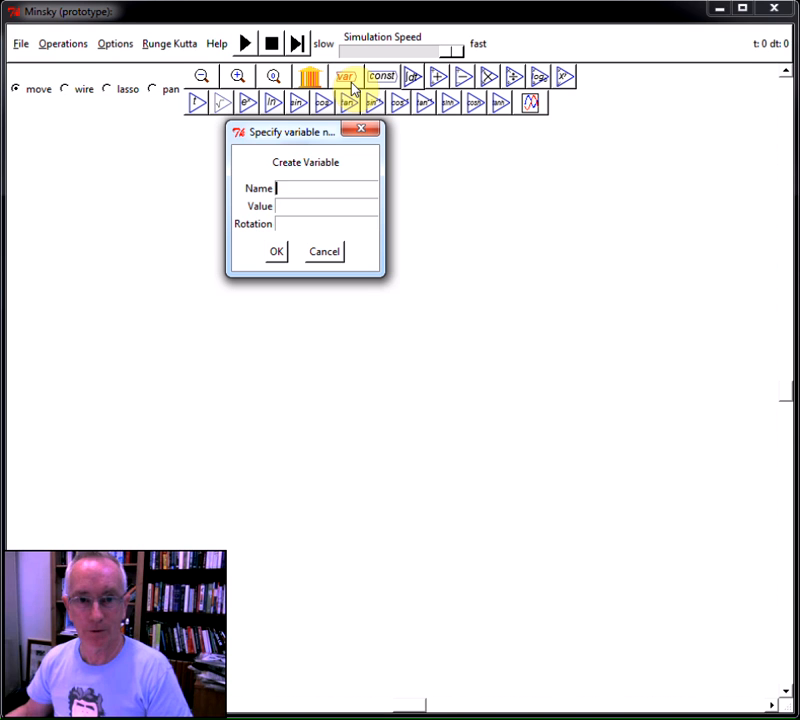
{"action": "type", "text": "Workf"}
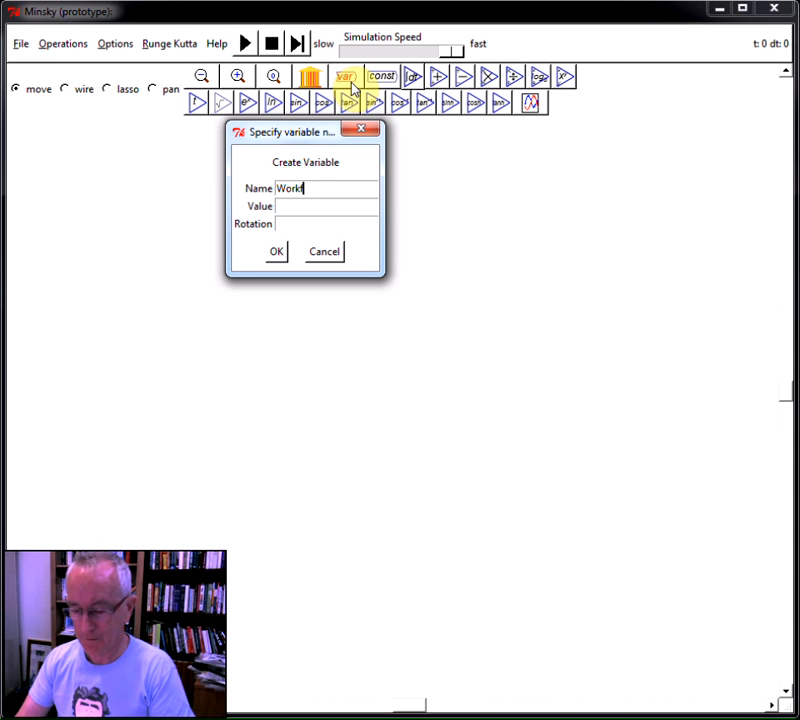
{"action": "type", "text": "orce"}
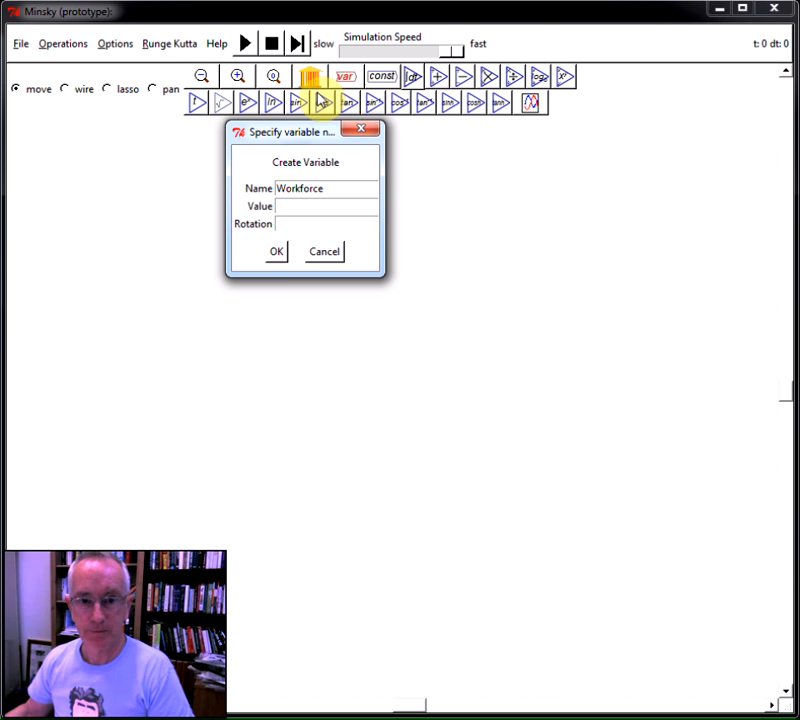
{"action": "left_click", "coordinate": [275, 254]}
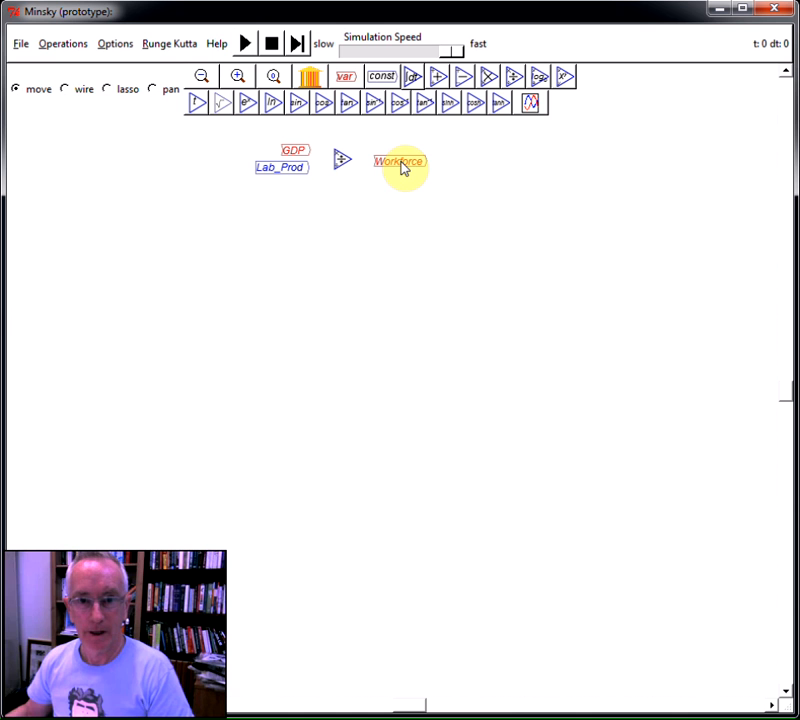
{"action": "left_click", "coordinate": [399, 163]}
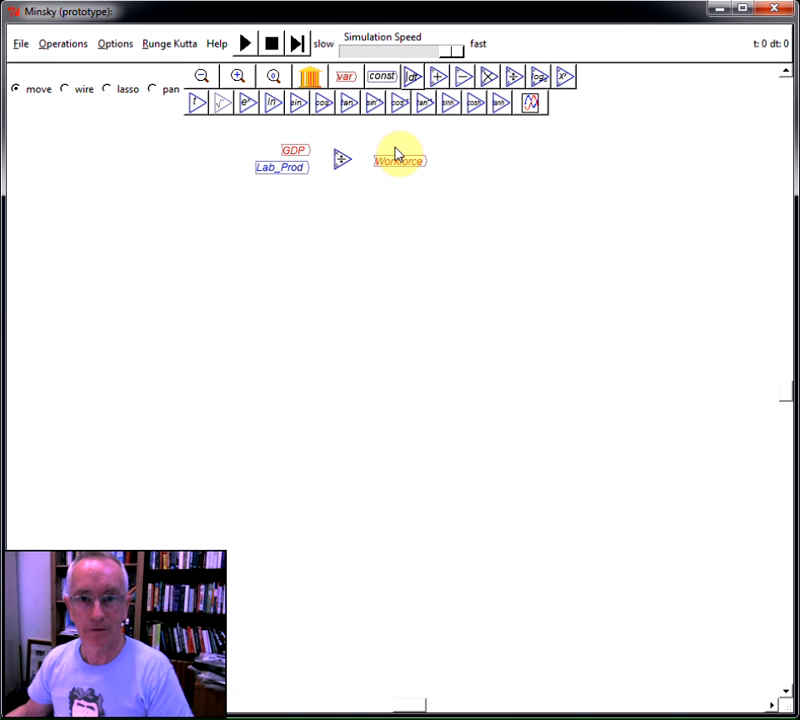
Create a constant named Pop with value 55 and place it directly below Workforce.
{"action": "left_click", "coordinate": [380, 77]}
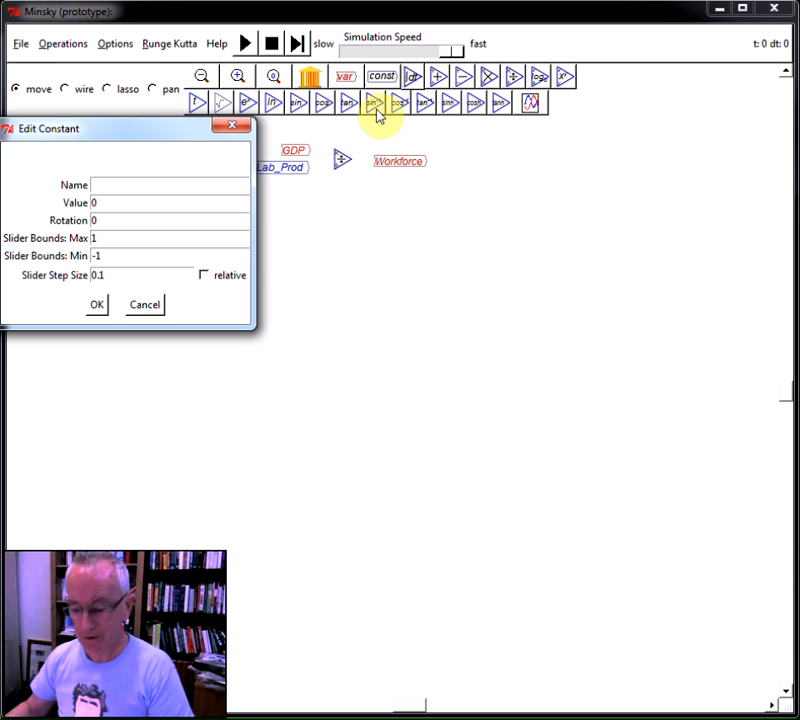
{"action": "type", "text": "Populato"}
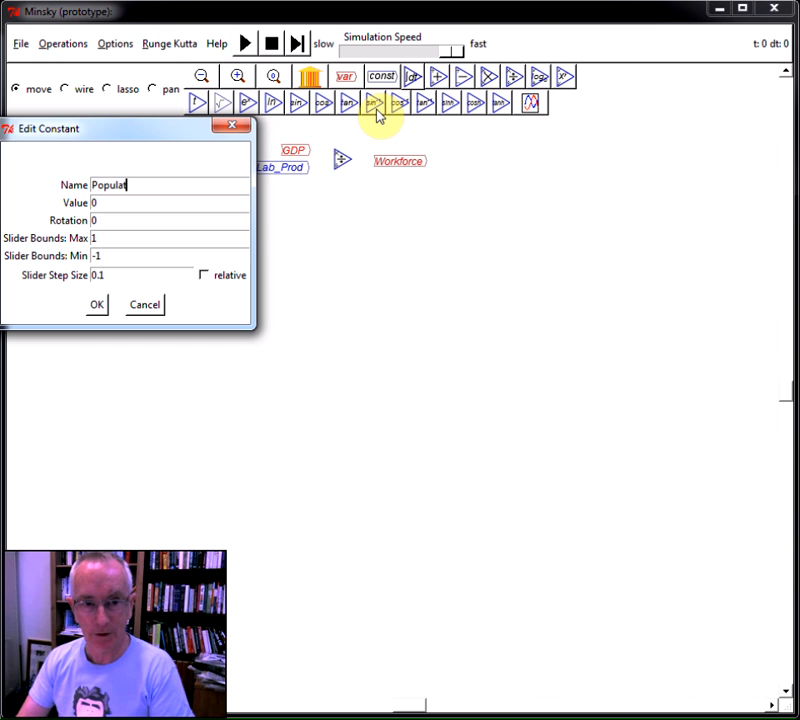
{"action": "key", "text": "BackSpace"}
{"action": "key", "text": "BackSpace"}
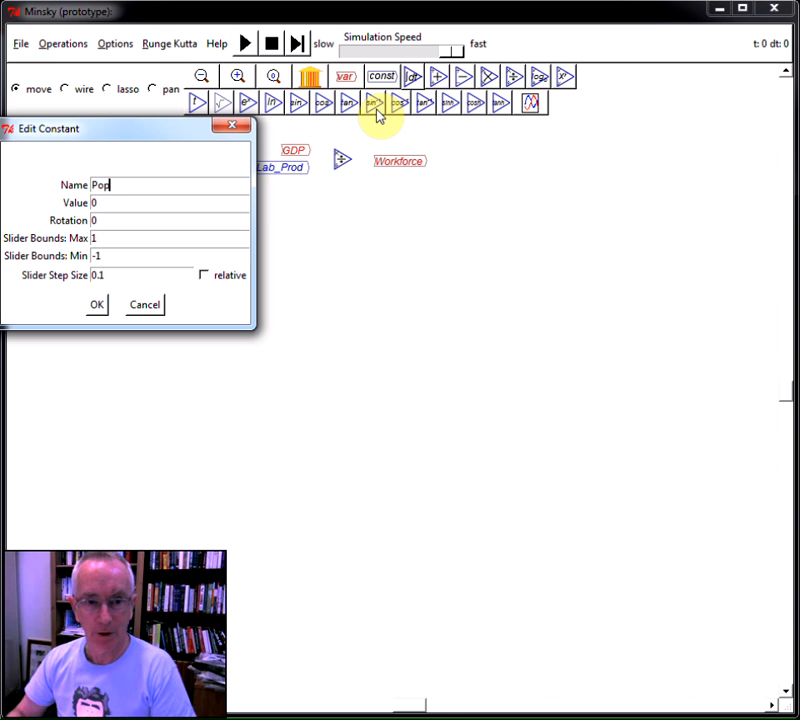
{"action": "key", "text": "Tab"}
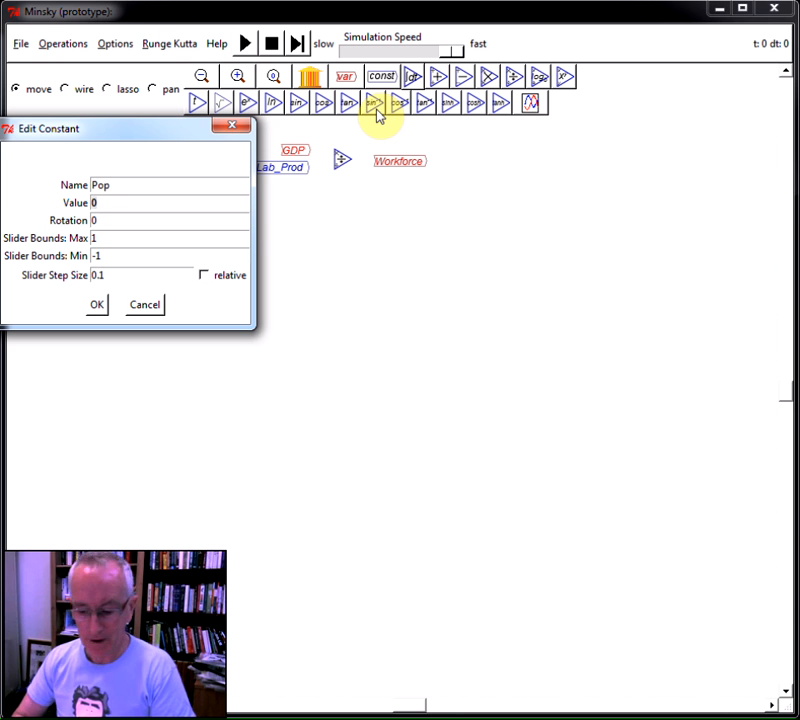
{"action": "type", "text": "55"}
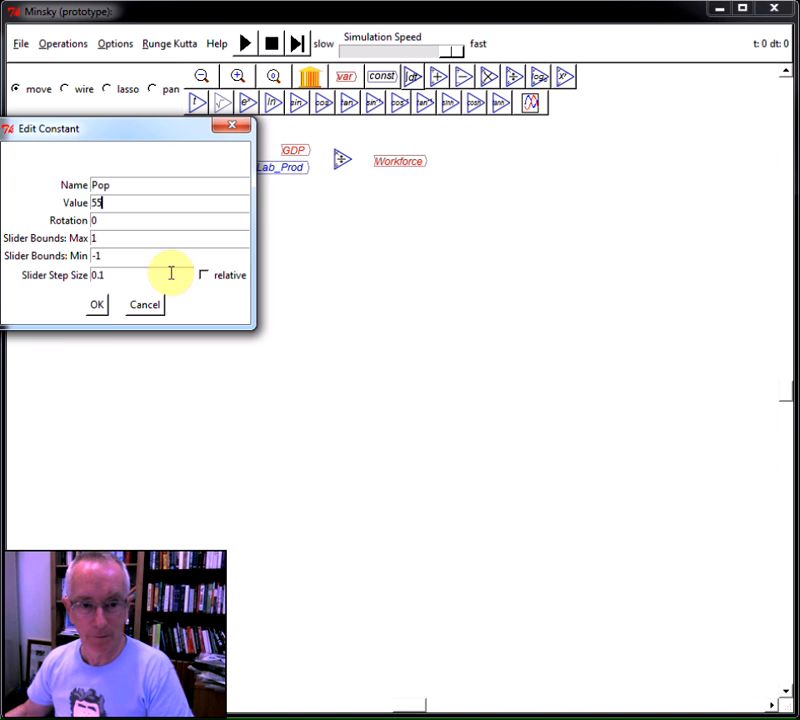
{"action": "left_click", "coordinate": [97, 305]}
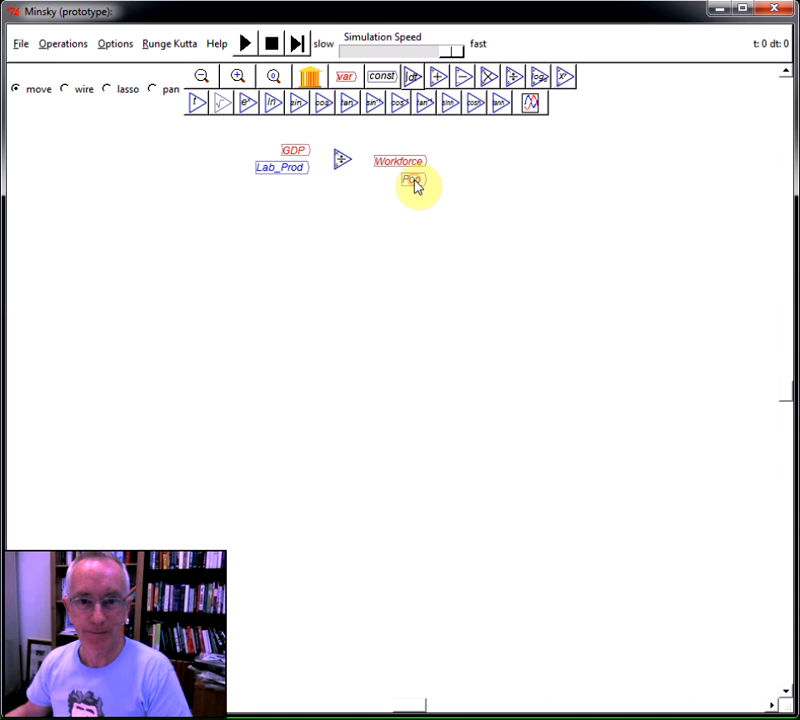
{"action": "left_click", "coordinate": [413, 185]}
Wire GDP and Lab_Prod into the divide block's inputs and its output into Workforce.
{"action": "left_click", "coordinate": [67, 89]}
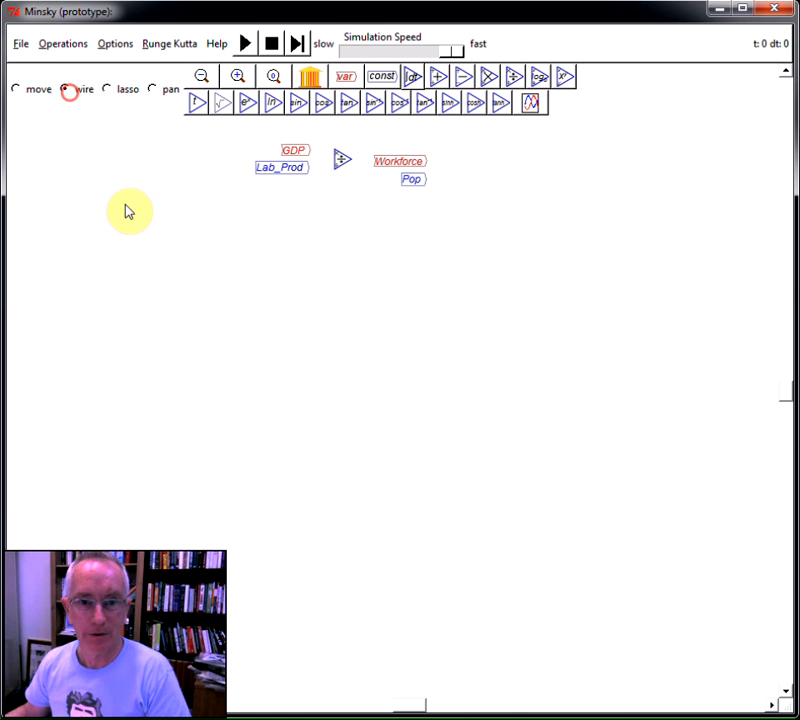
{"action": "mouse_move", "coordinate": [303, 150]}
{"action": "left_mouse_down"}
{"action": "mouse_move", "coordinate": [339, 153]}
{"action": "mouse_move", "coordinate": [343, 180]}
{"action": "mouse_move", "coordinate": [375, 164]}
{"action": "left_mouse_up"}
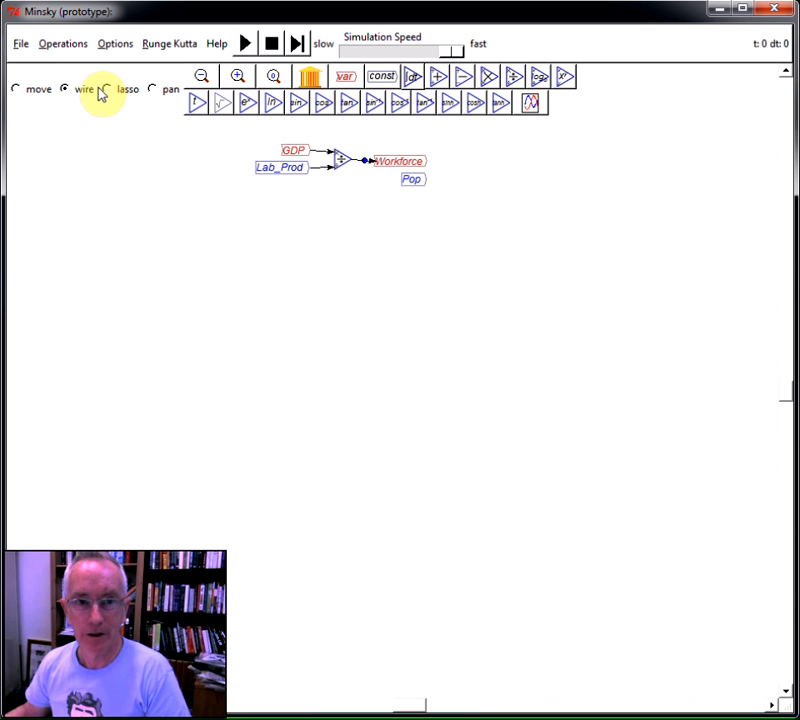
{"action": "left_click", "coordinate": [20, 88]}
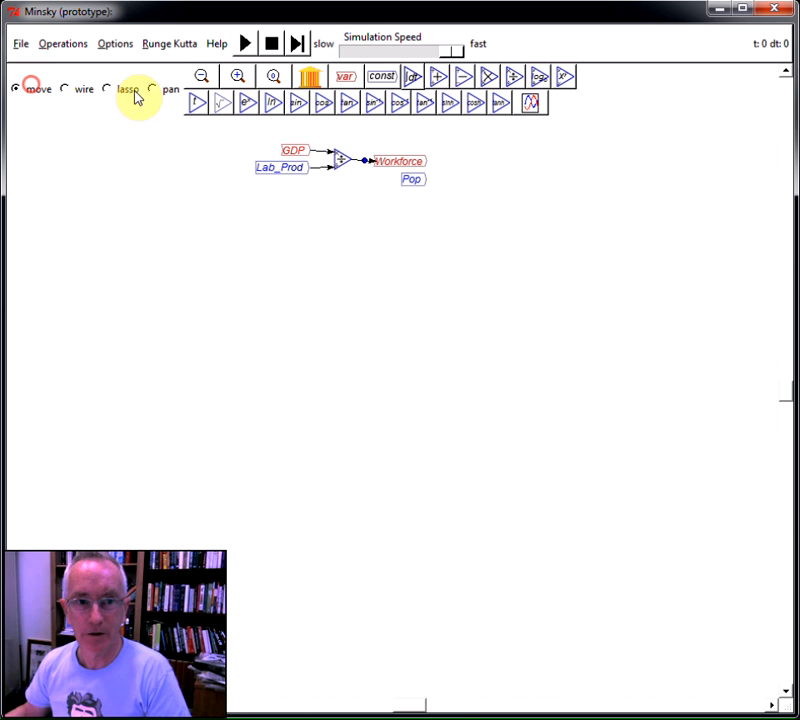
Place a second divide block to the right of Workforce and Pop, and wire both into its inputs.
{"action": "left_click", "coordinate": [513, 77]}
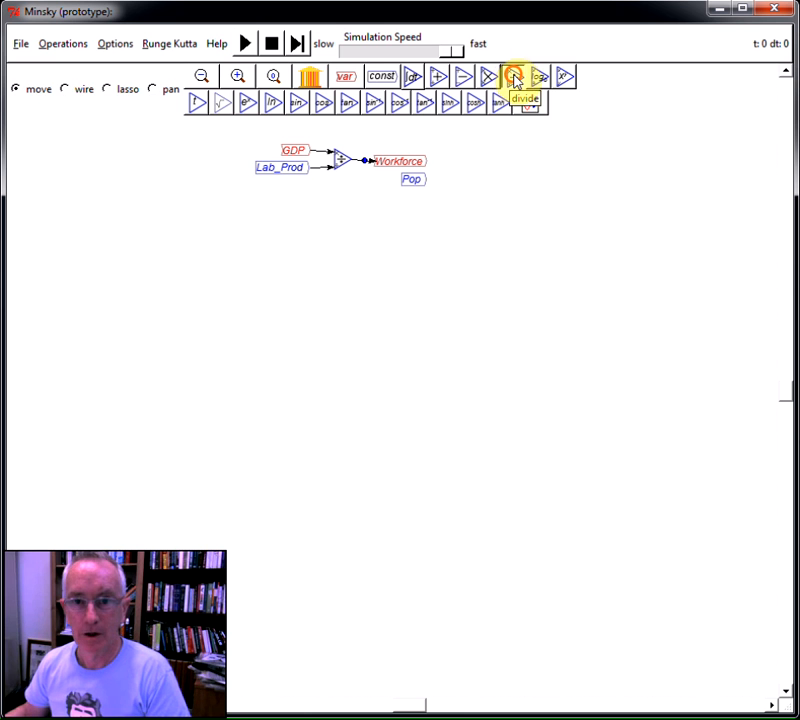
{"action": "left_click", "coordinate": [447, 172]}
{"action": "left_click", "coordinate": [64, 88]}
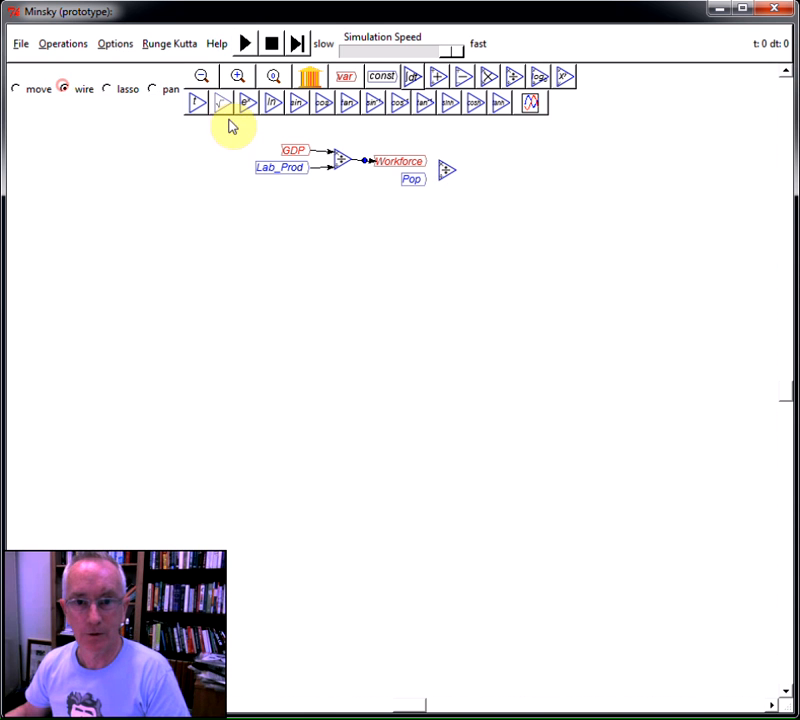
{"action": "mouse_move", "coordinate": [405, 161]}
{"action": "left_mouse_down"}
{"action": "mouse_move", "coordinate": [436, 170]}
{"action": "mouse_move", "coordinate": [433, 180]}
{"action": "left_mouse_up"}
{"action": "left_click", "coordinate": [38, 88]}
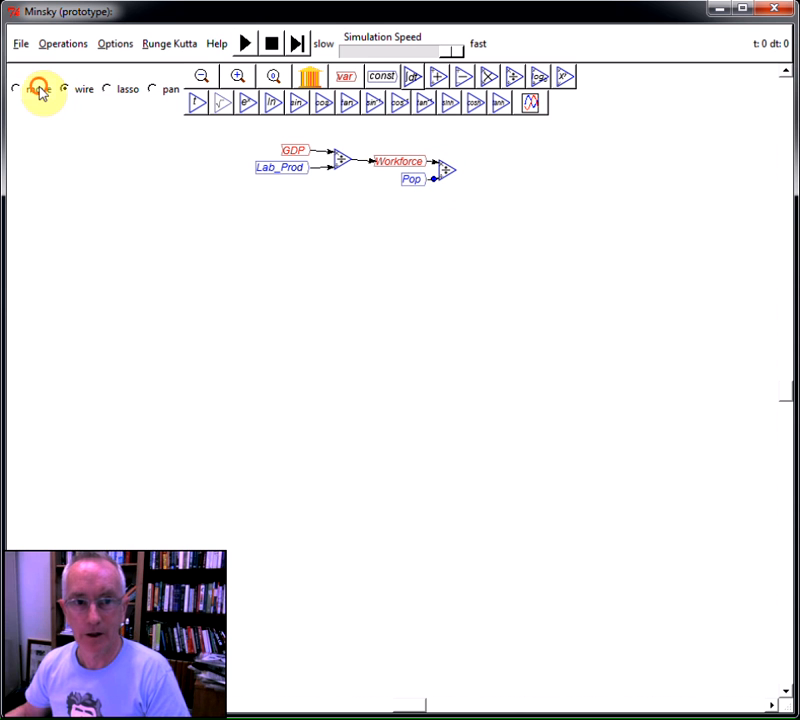
Create a variable named Emp_Rate and place it to the right of the second divide block.
{"action": "left_click", "coordinate": [346, 79]}
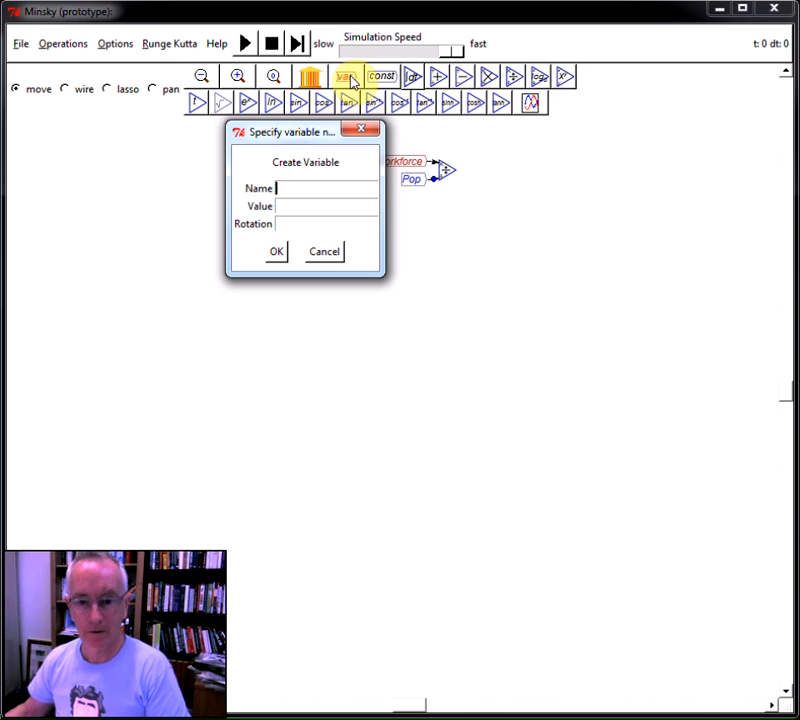
{"action": "type", "text": "Emp_Rate"}
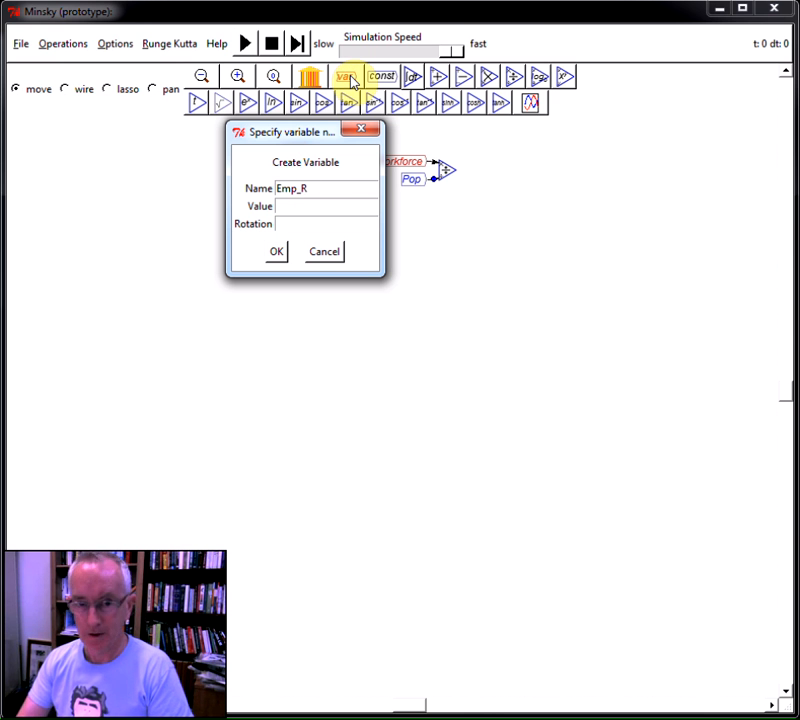
{"action": "left_click", "coordinate": [276, 251]}
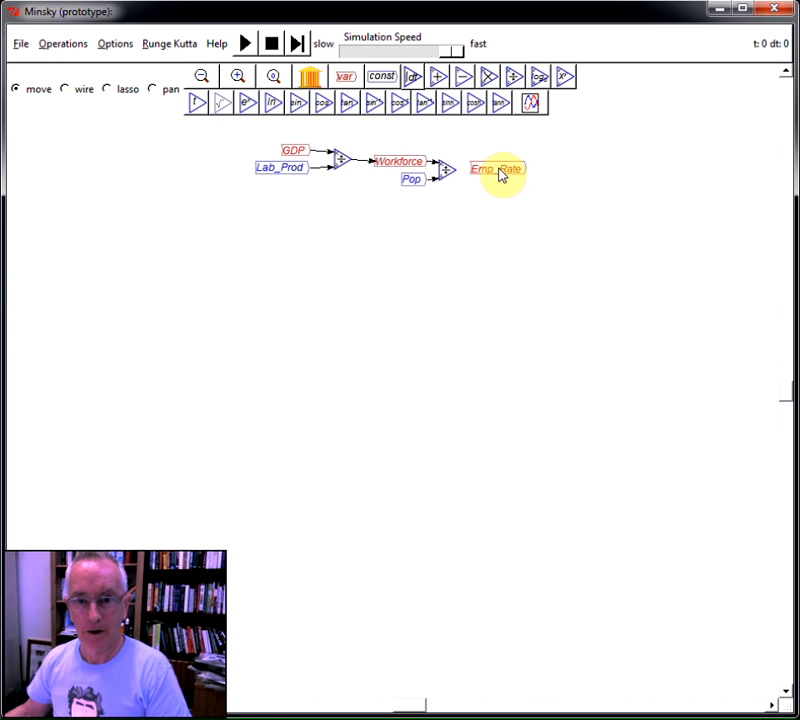
{"action": "left_click", "coordinate": [500, 175]}
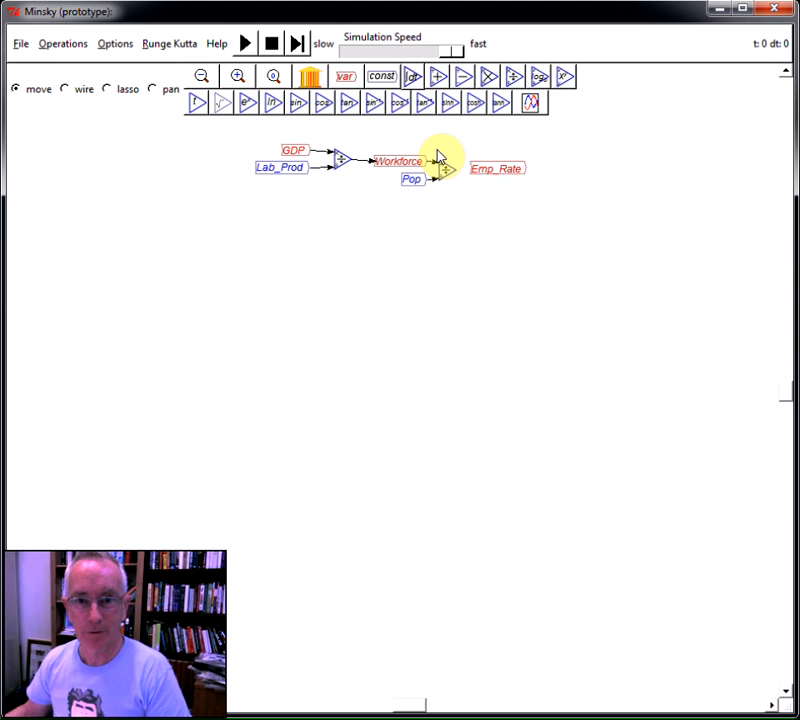
Create a constant named NAIRE with value 0.95 and place it directly below Emp_Rate.
{"action": "left_click", "coordinate": [384, 80]}
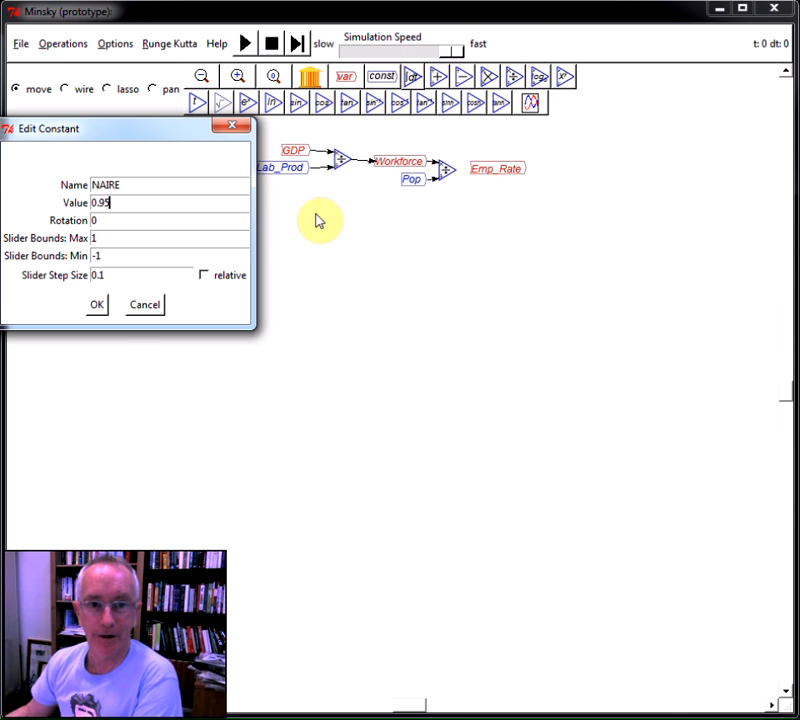
{"action": "left_click", "coordinate": [97, 305]}
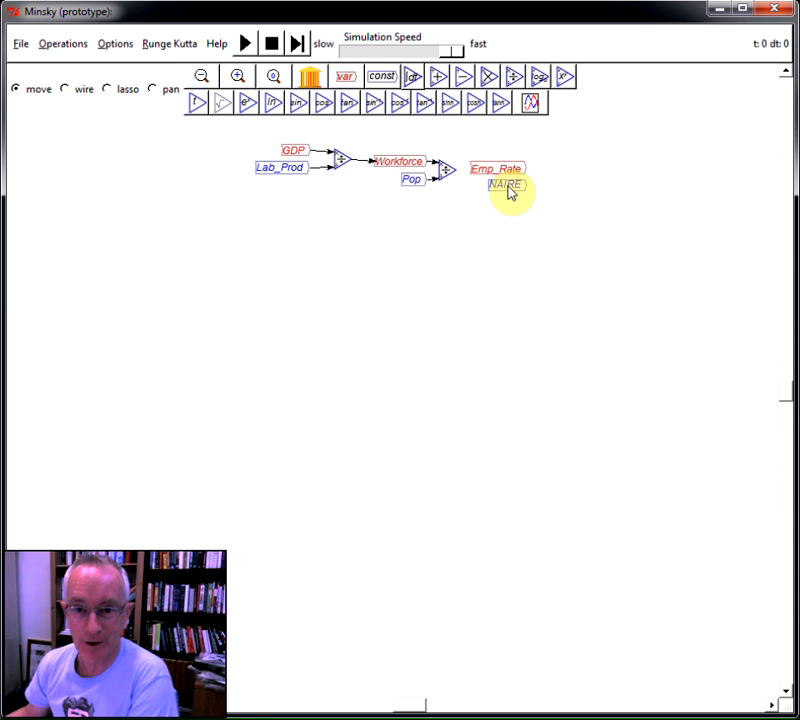
{"action": "left_click", "coordinate": [509, 192]}
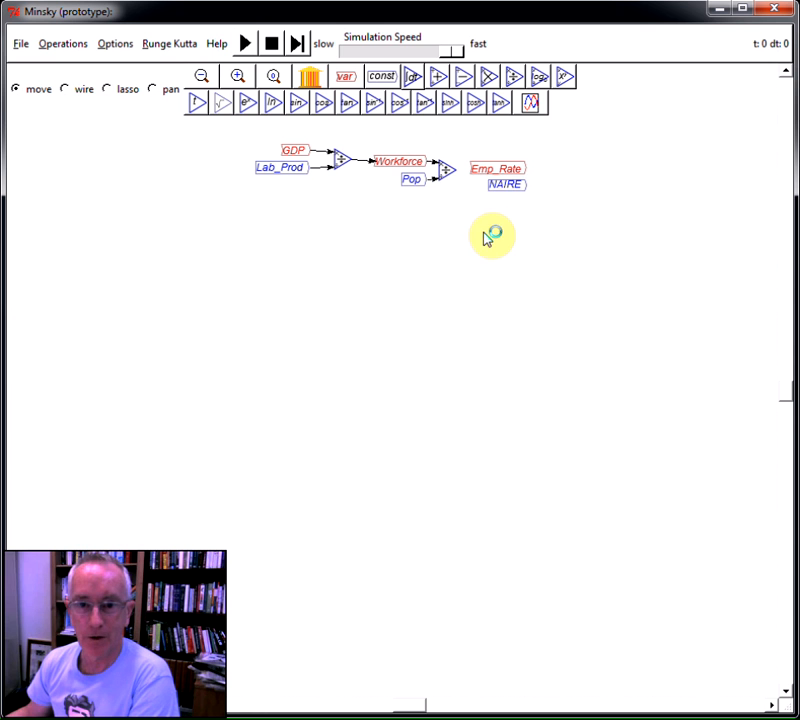
Wire the output of the second divide block into Emp_Rate.
{"action": "left_click", "coordinate": [66, 88]}
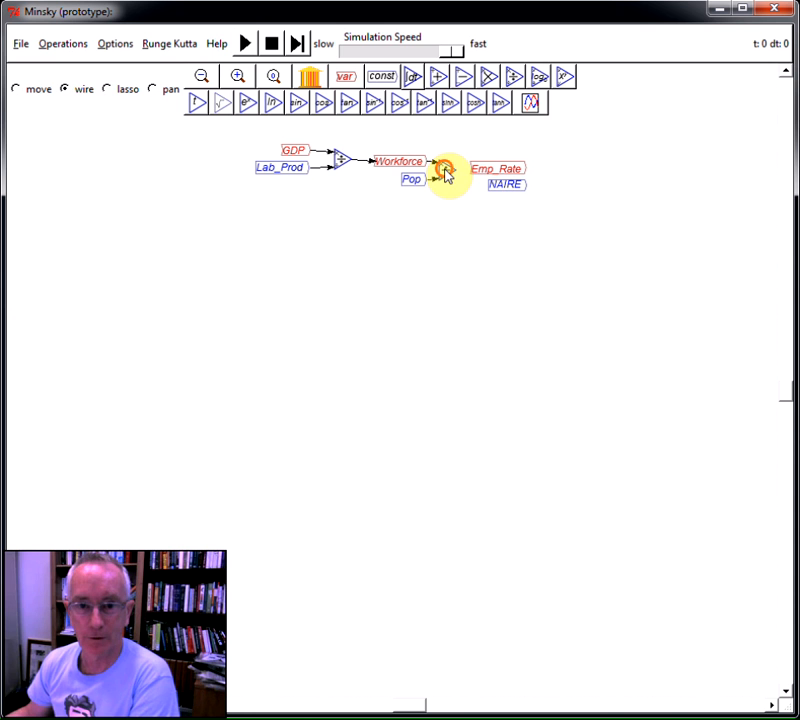
{"action": "left_click_drag", "start_coordinate": [445, 172], "coordinate": [468, 172]}
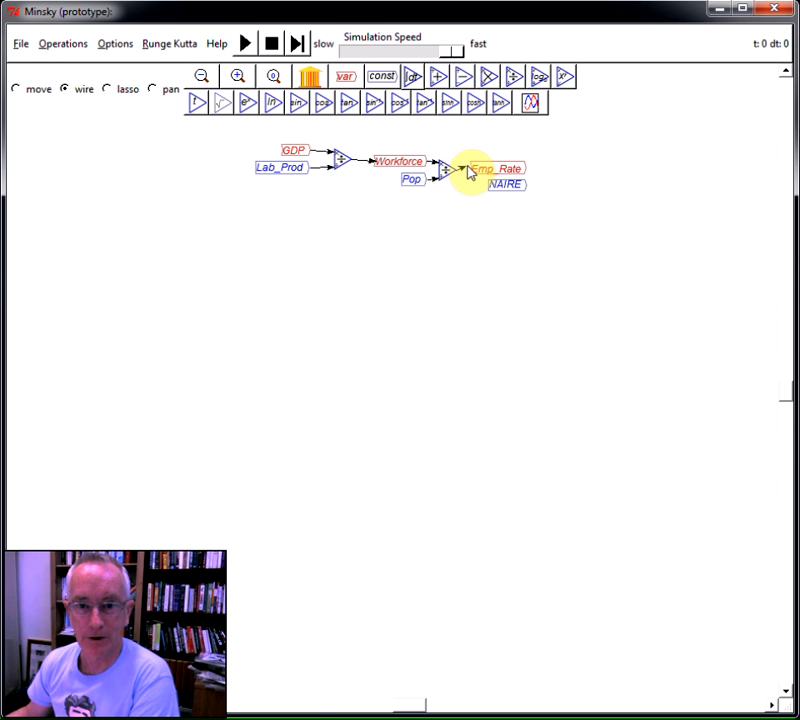
{"action": "left_click", "coordinate": [48, 90]}
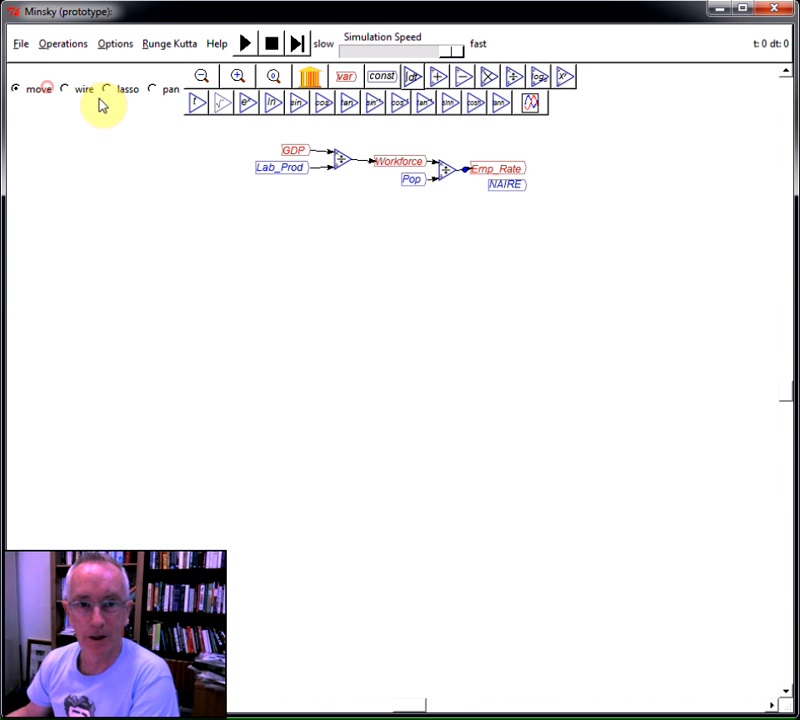
Place a subtract block to the right of Emp_Rate and NAIRE, and wire both into its inputs.
{"action": "left_click", "coordinate": [463, 77]}
{"action": "left_click", "coordinate": [553, 176]}
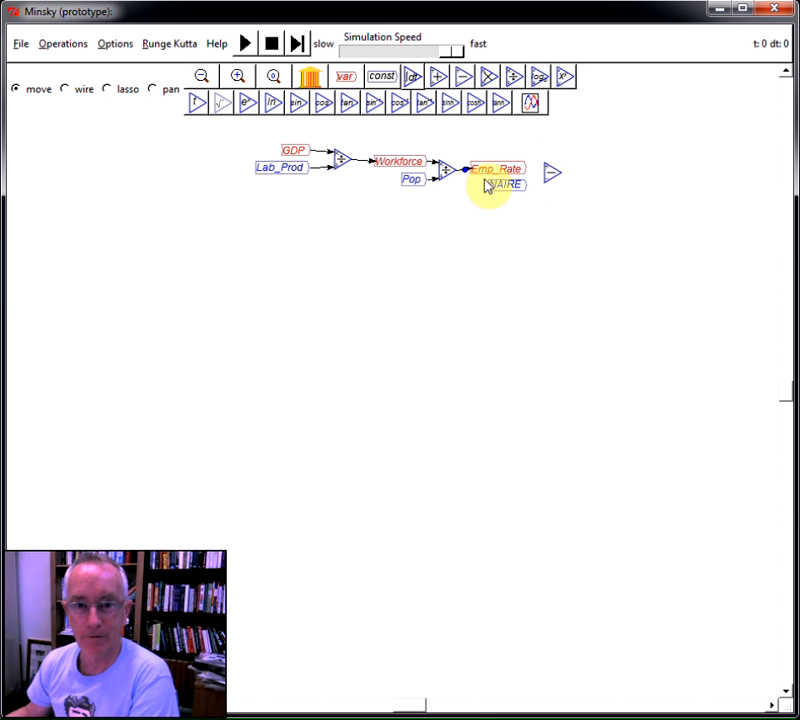
{"action": "left_click", "coordinate": [84, 89]}
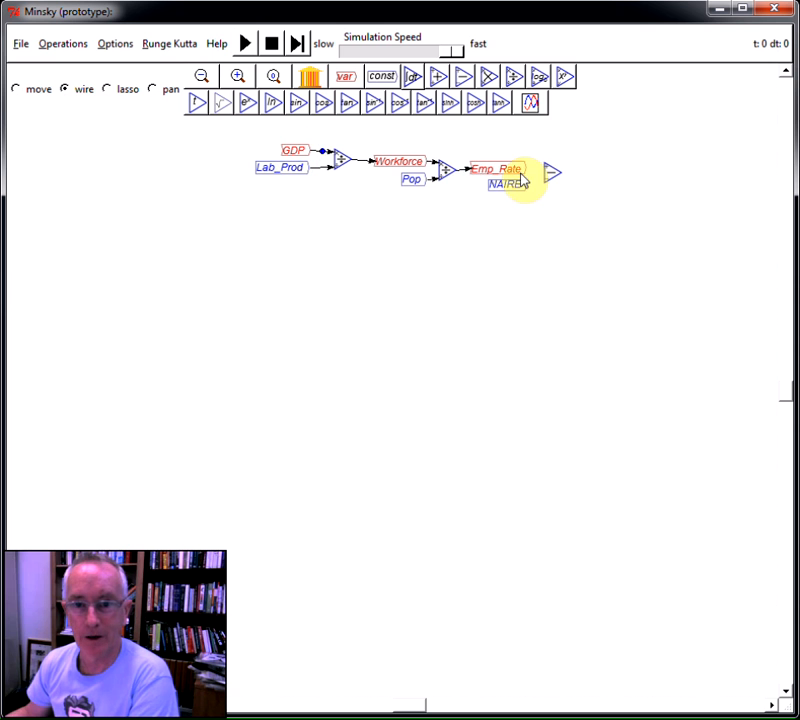
{"action": "left_click_drag", "start_coordinate": [521, 178], "coordinate": [543, 186]}
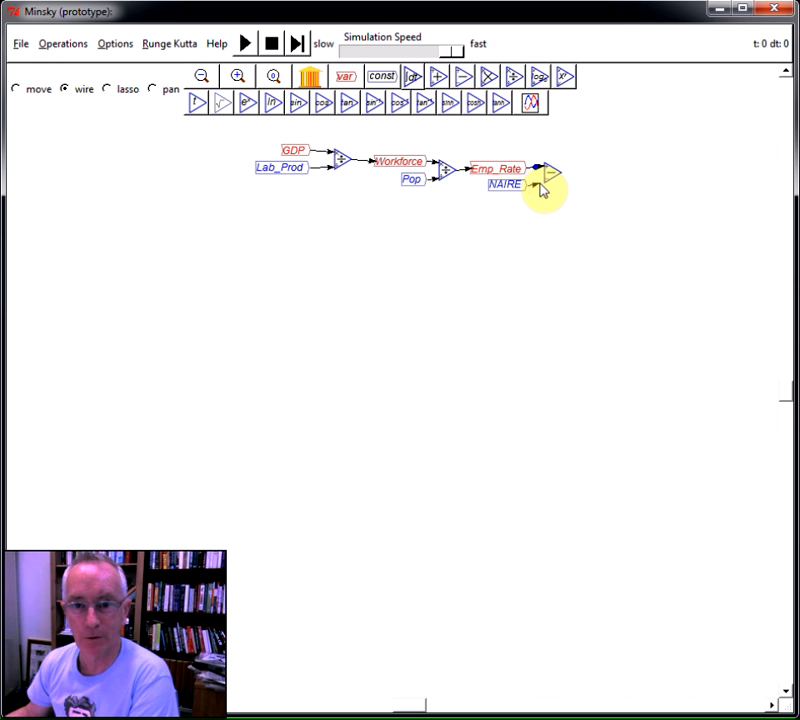
{"action": "left_click", "coordinate": [16, 88]}
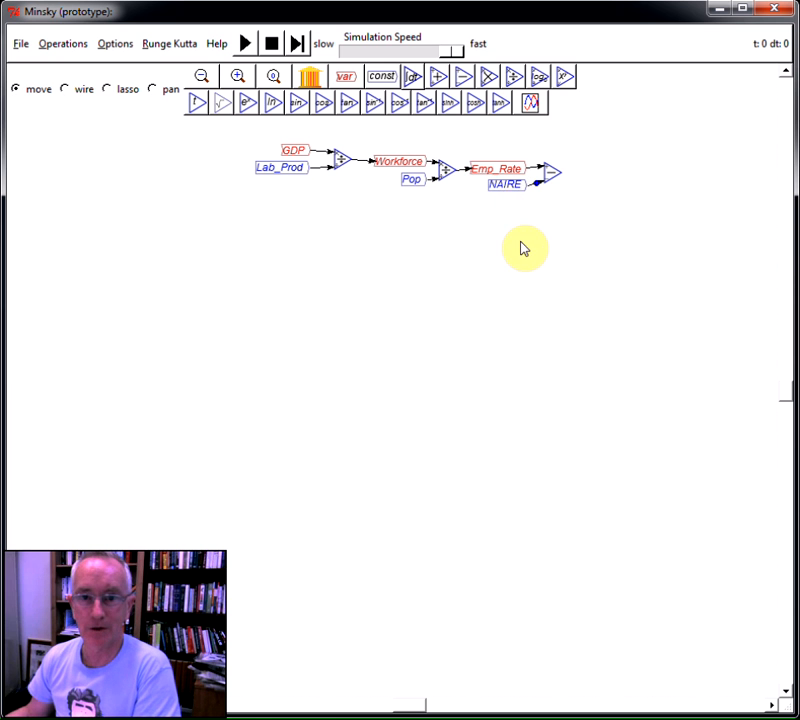
Create a constant named Wage_React with value 10 and place it above Emp_Rate.
{"action": "left_click", "coordinate": [383, 78]}
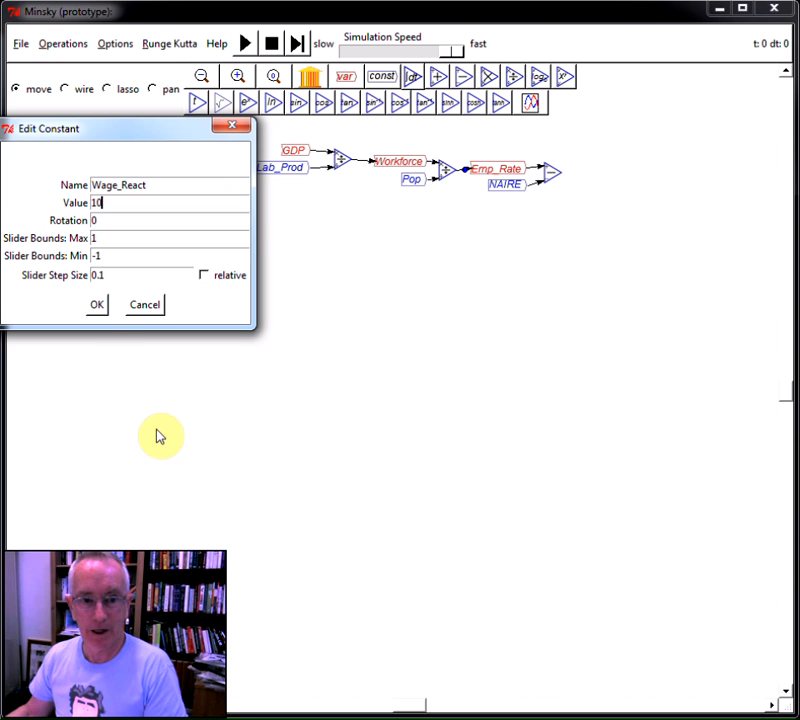
{"action": "left_click", "coordinate": [96, 310]}
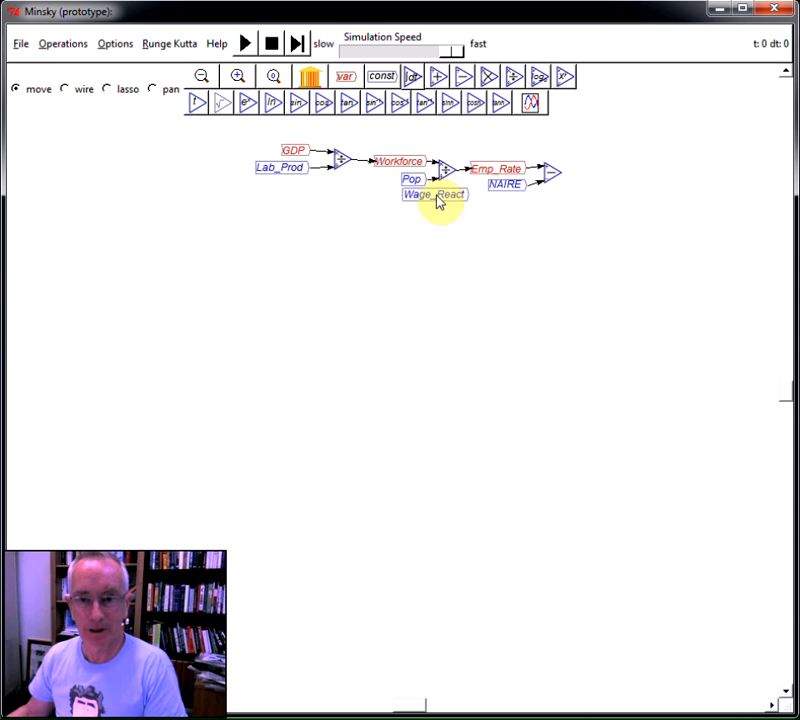
{"action": "left_click", "coordinate": [544, 142]}
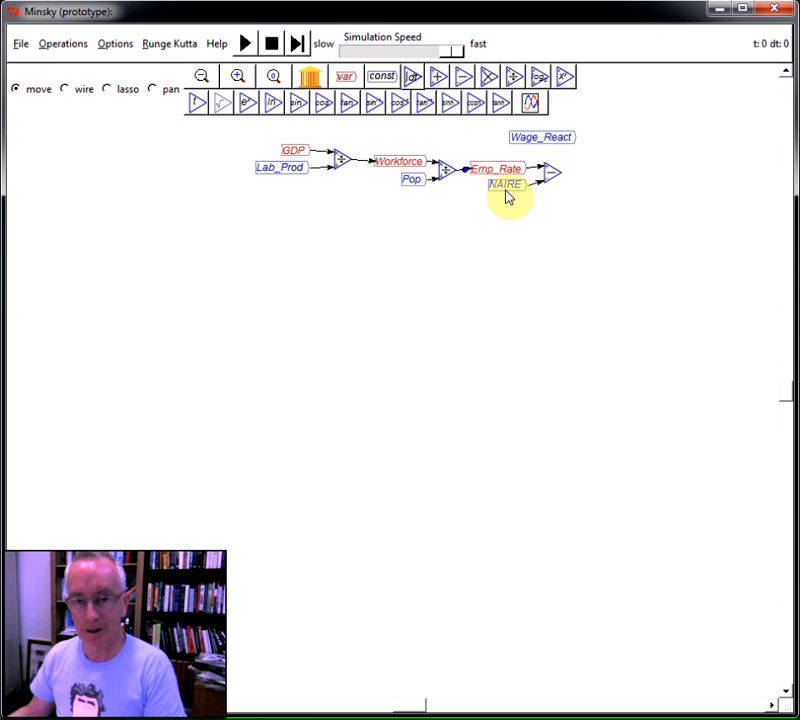
{"action": "left_click_drag", "start_coordinate": [530, 146], "coordinate": [520, 148]}
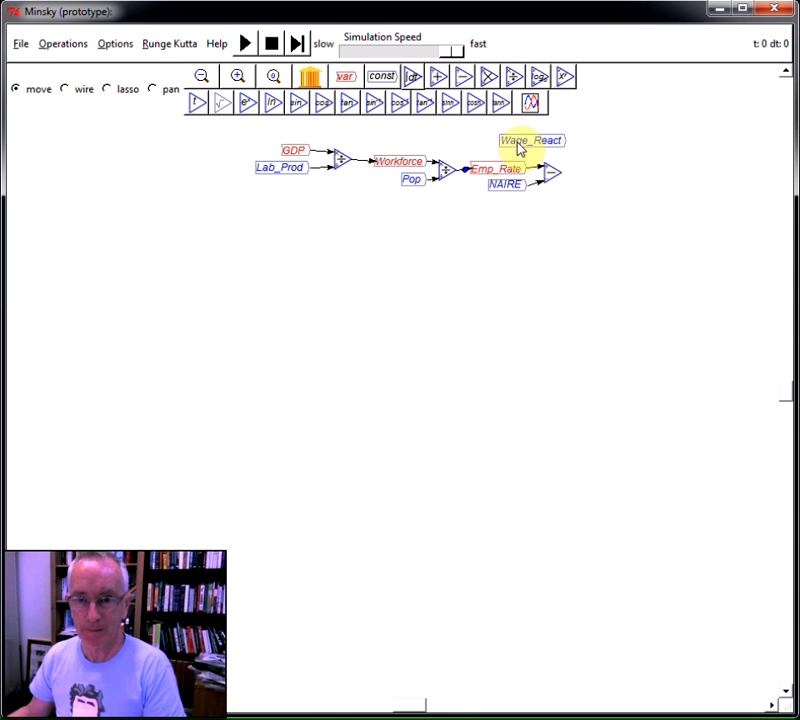
Place a multiply block to the right of Wage_React, and wire Wage_React and the subtract block's output into its inputs.
{"action": "left_click", "coordinate": [487, 78]}
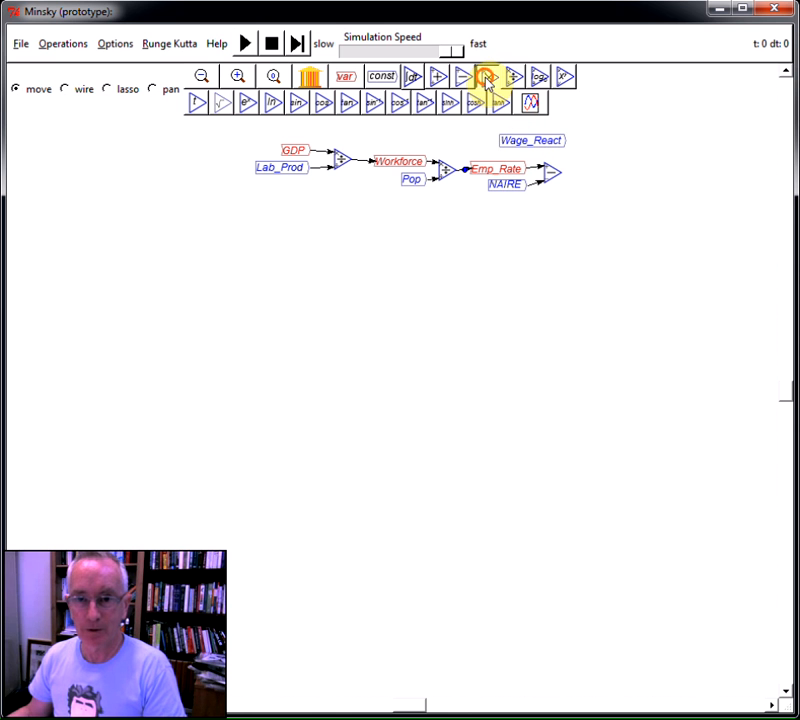
{"action": "left_click", "coordinate": [597, 157]}
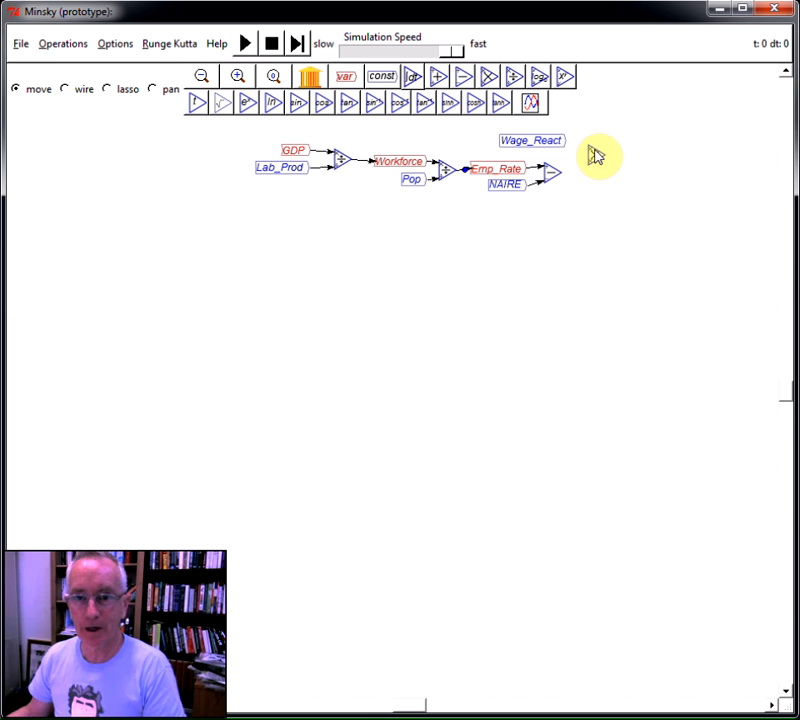
{"action": "left_click", "coordinate": [84, 92]}
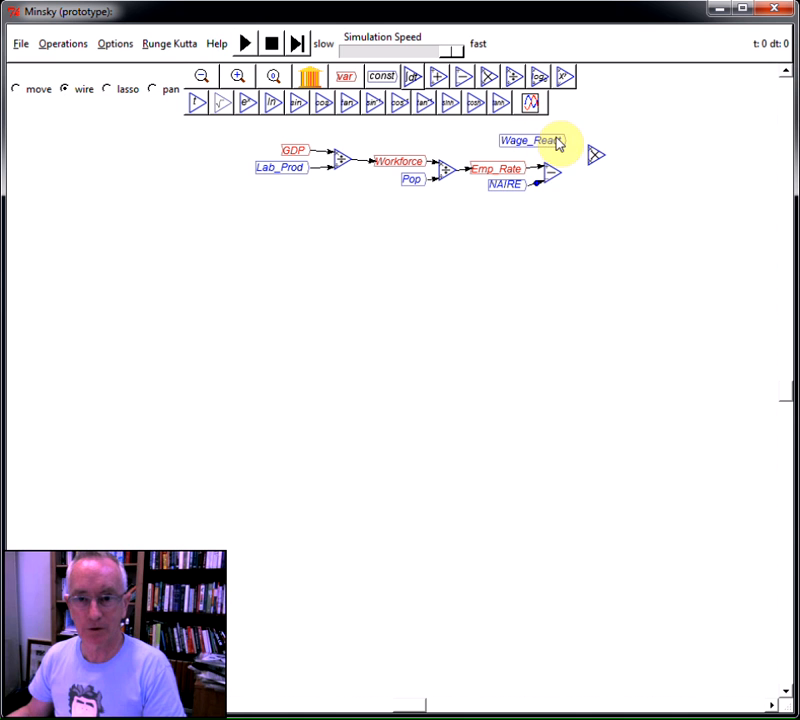
{"action": "left_click_drag", "start_coordinate": [557, 142], "coordinate": [595, 171]}
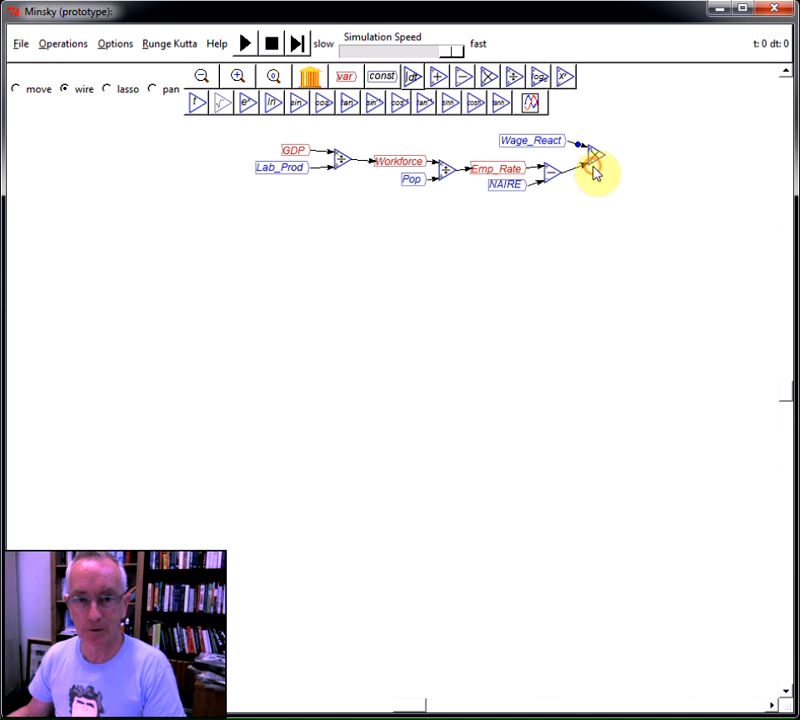
{"action": "left_click", "coordinate": [46, 97]}
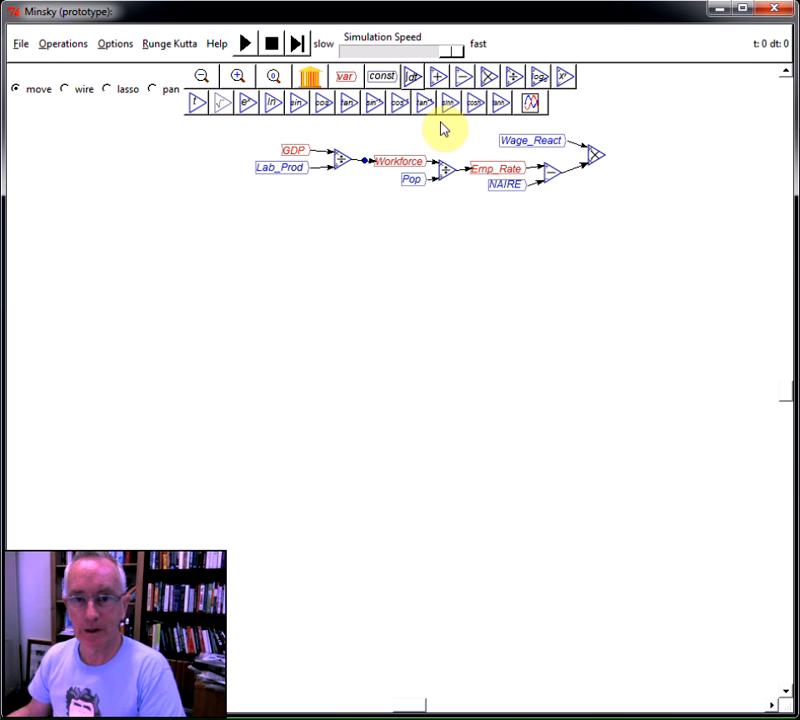
Add an integral block named Wage_Rate with initial value 1.8 and place it to the right of the multiply block.
{"action": "left_click", "coordinate": [417, 80]}
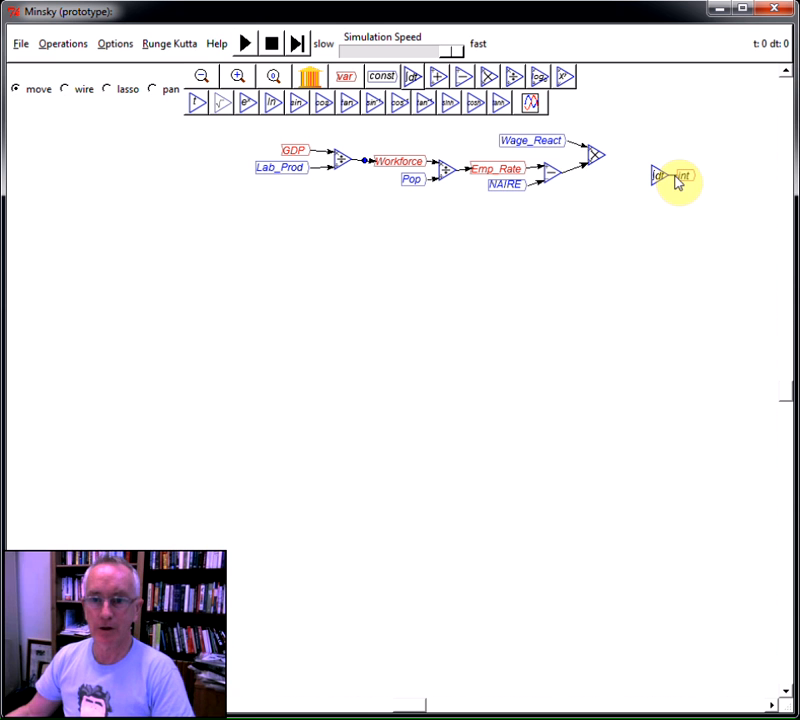
{"action": "right_click", "coordinate": [686, 178]}
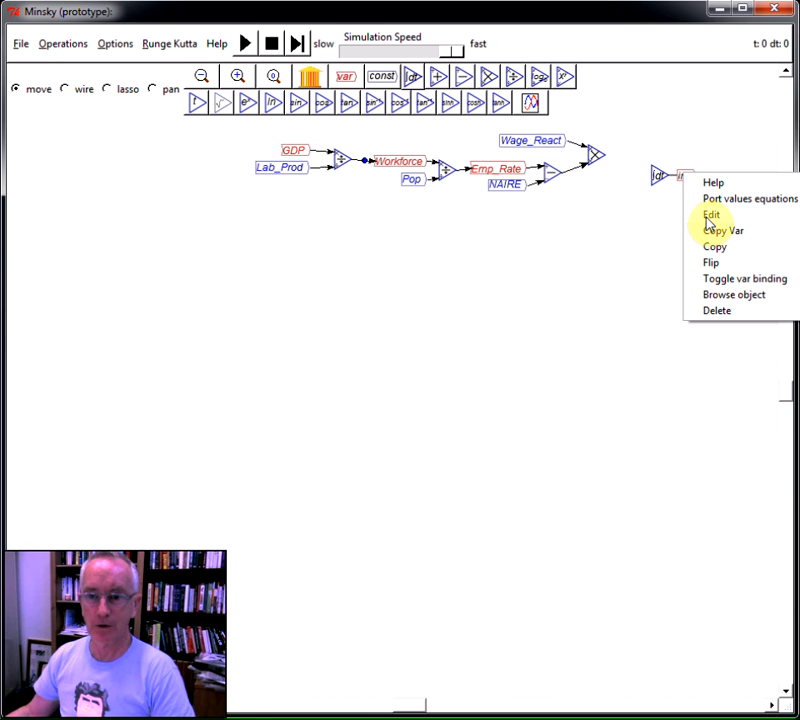
{"action": "left_click", "coordinate": [708, 216]}
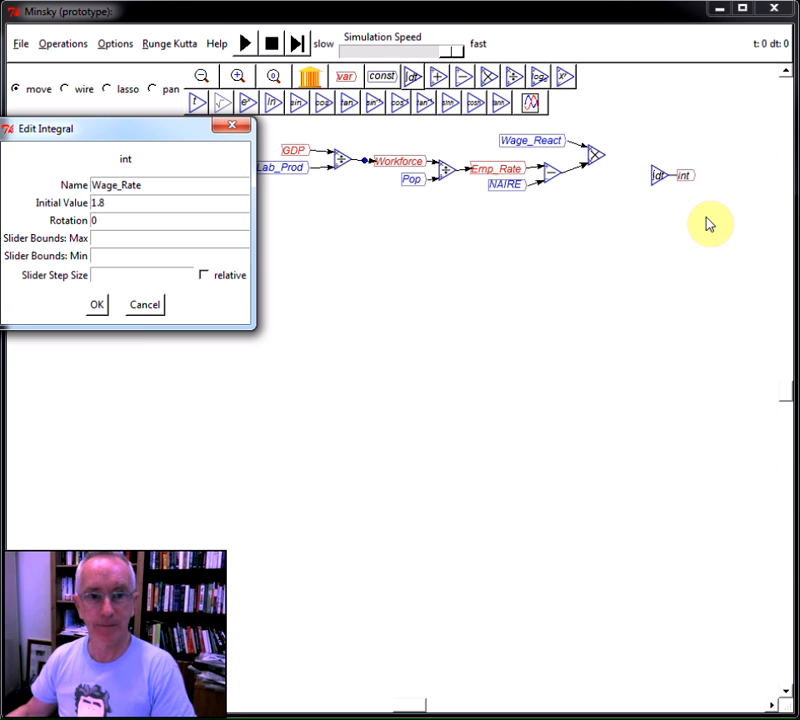
{"action": "left_click", "coordinate": [100, 310]}
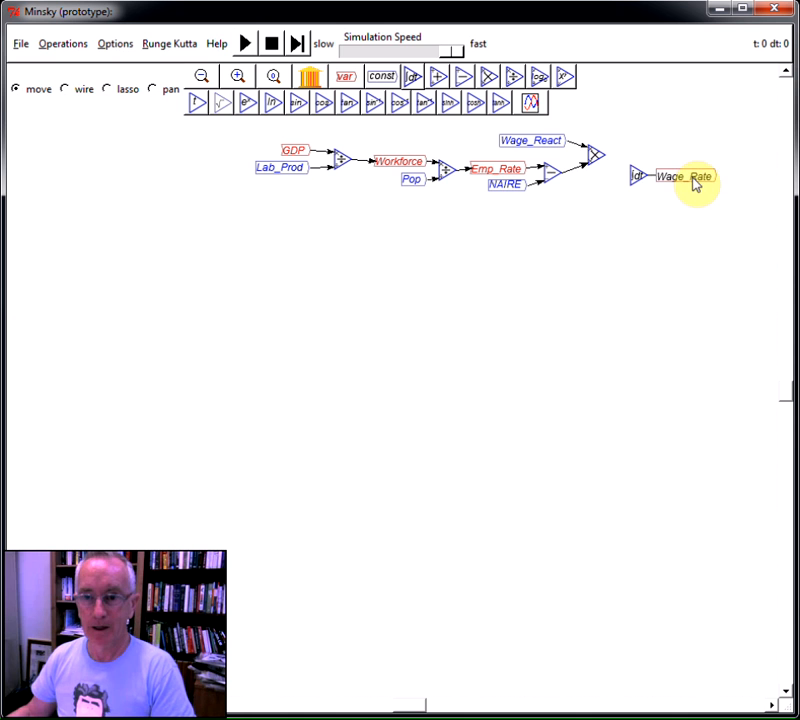
{"action": "left_click_drag", "start_coordinate": [695, 183], "coordinate": [721, 168]}
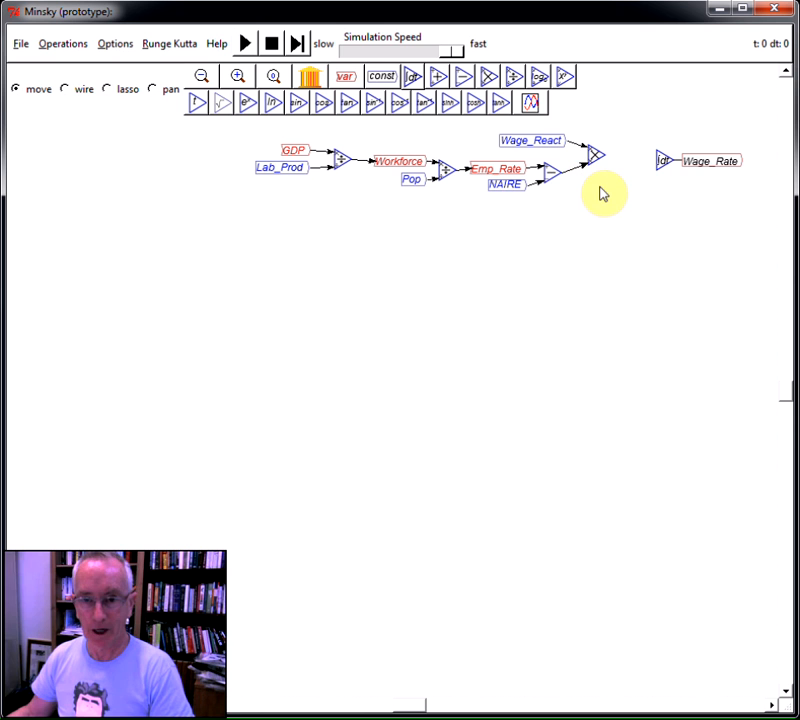
Copy the Wage_Rate variable and place the copy below NAIRE and the subtract block.
{"action": "right_click", "coordinate": [728, 171]}
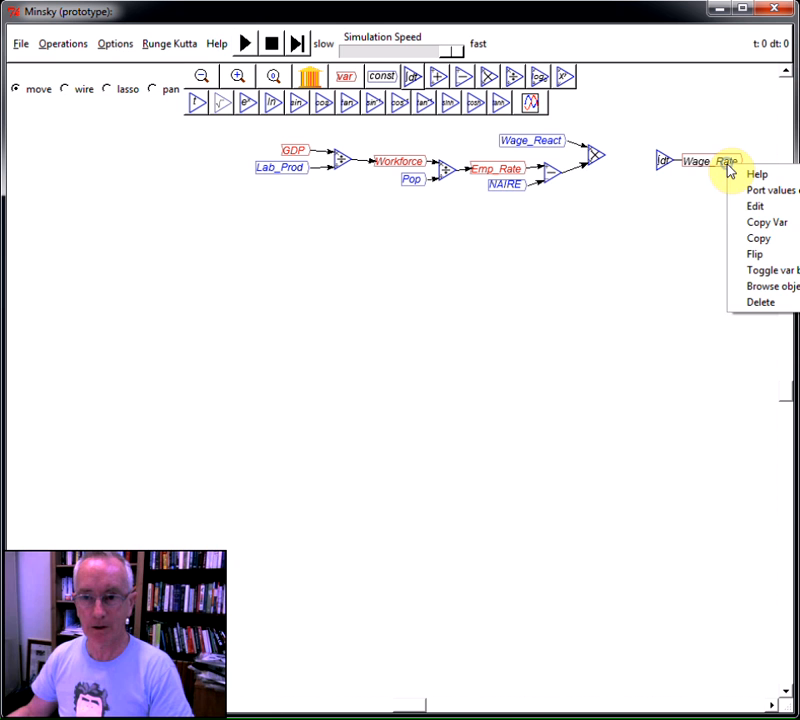
{"action": "left_click", "coordinate": [750, 224]}
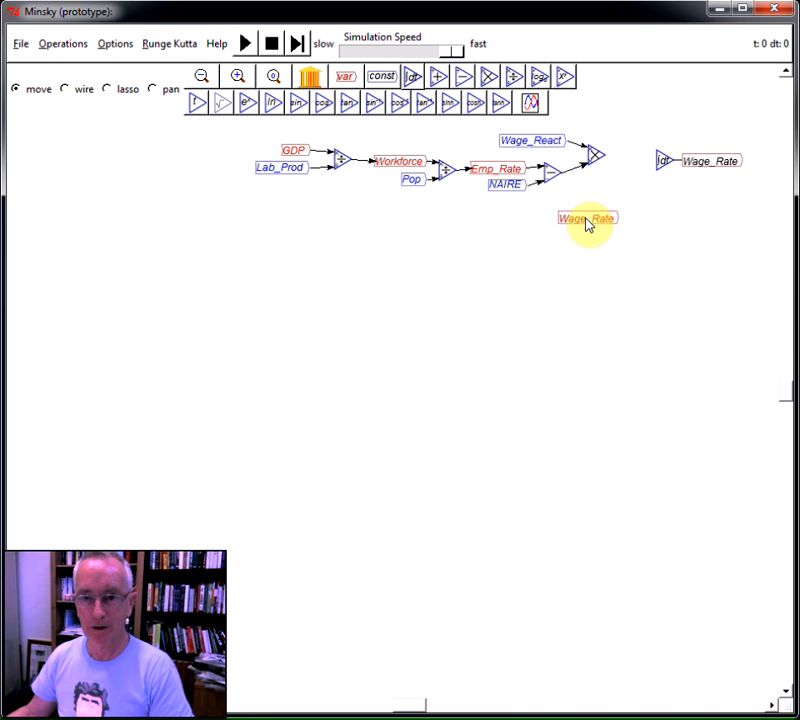
{"action": "left_click", "coordinate": [575, 222]}
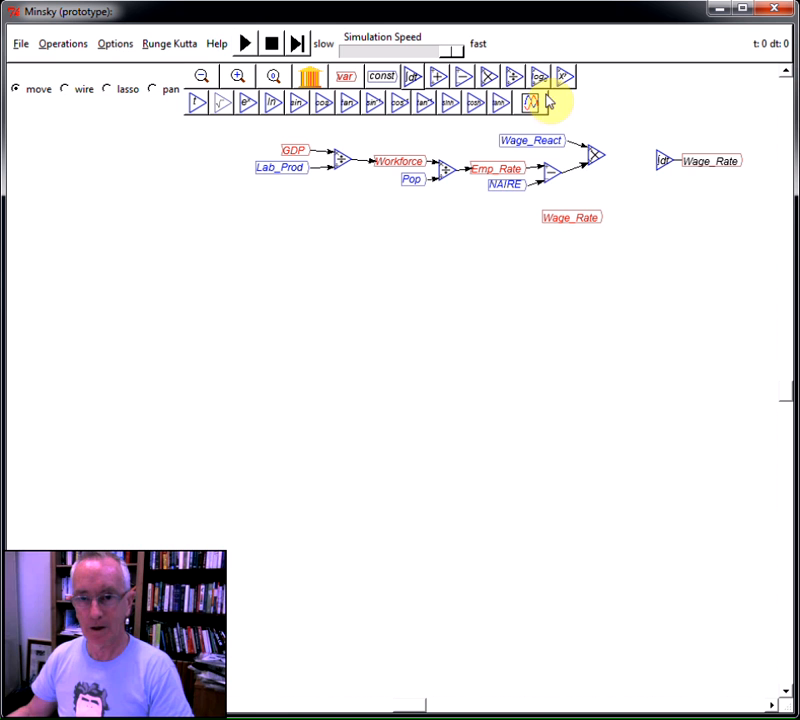
Place a second multiply block, wire the first multiply block and the Wage_Rate copy into it, and its output into the integral.
{"action": "left_click", "coordinate": [492, 84]}
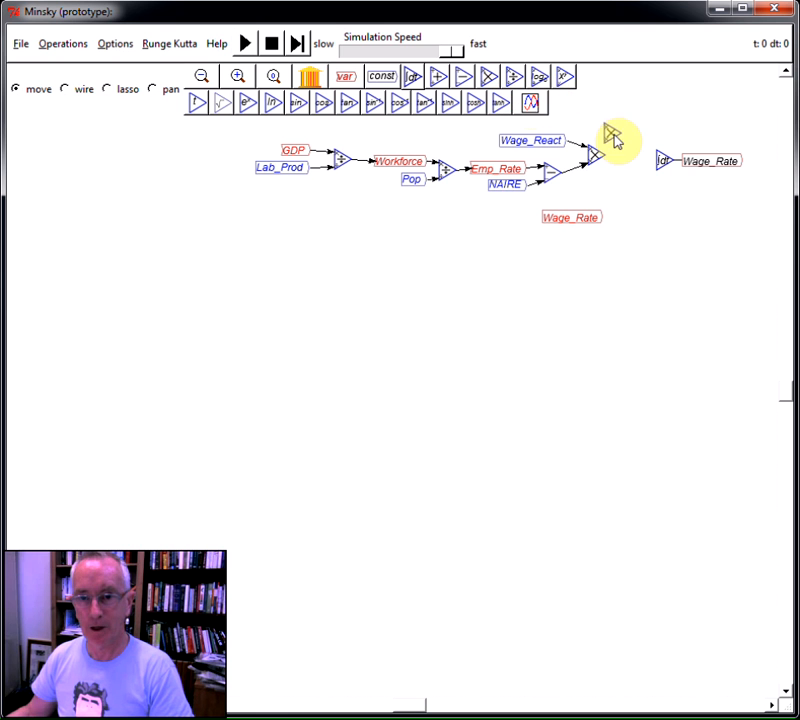
{"action": "left_click", "coordinate": [630, 188]}
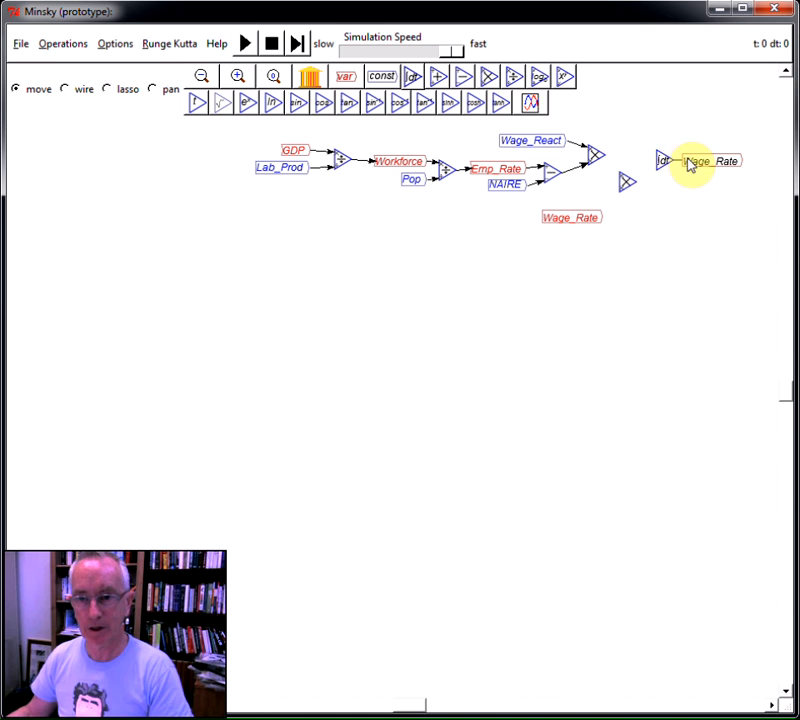
{"action": "left_click", "coordinate": [65, 88]}
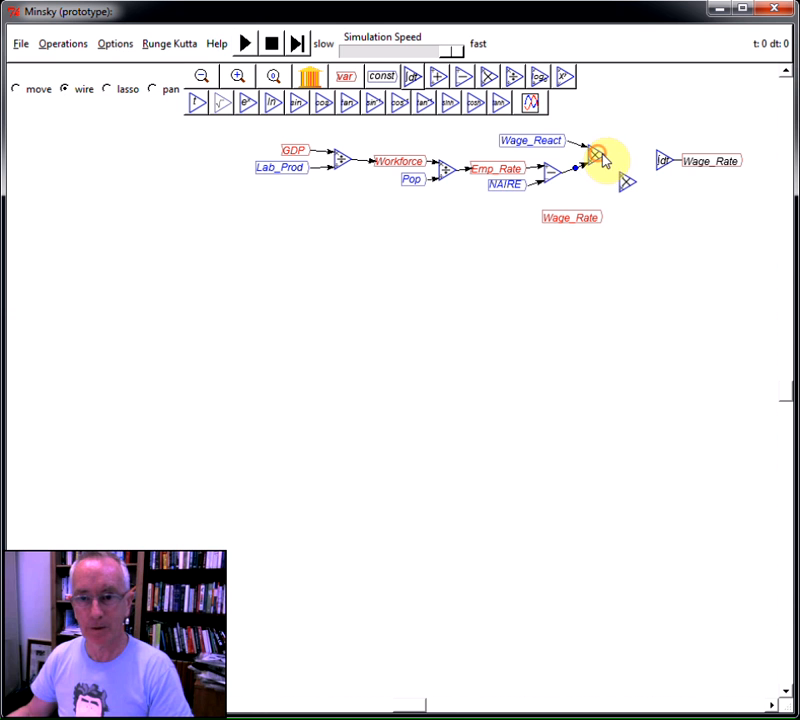
{"action": "left_click_drag", "start_coordinate": [603, 214], "coordinate": [652, 167]}
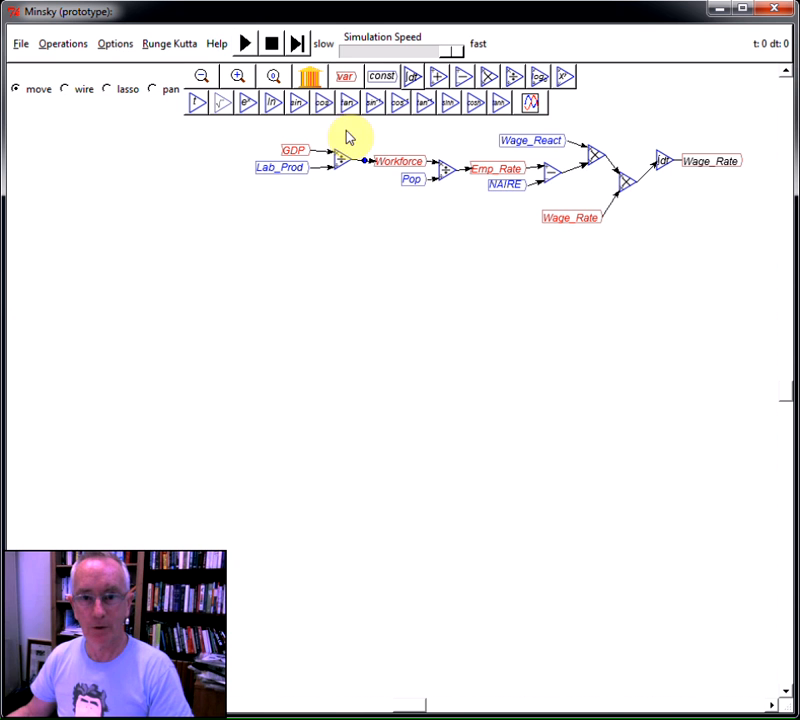
Copy the Workforce variable, place the copy well below the Wage_Rate integral, and flip it to face left.
{"action": "right_click", "coordinate": [394, 165]}
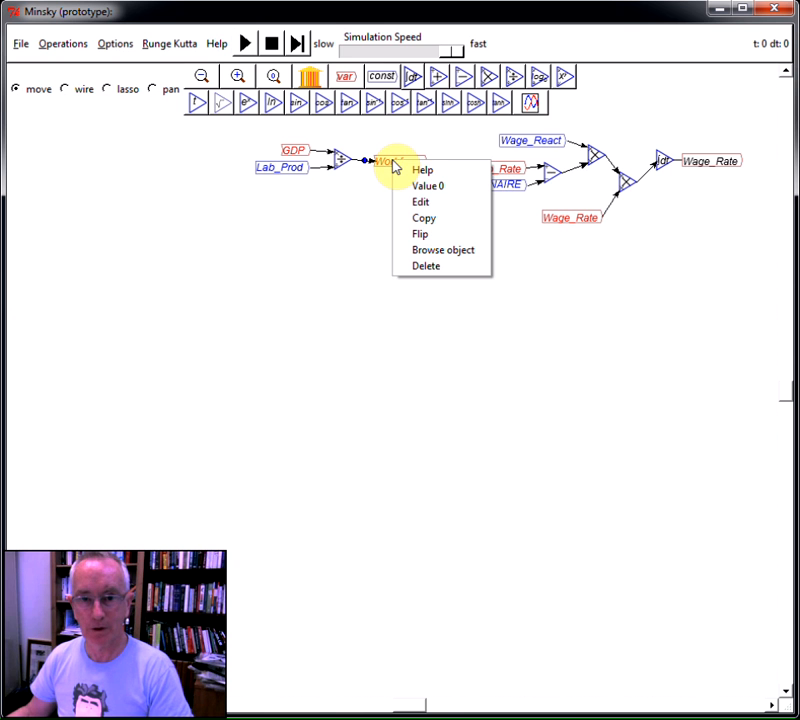
{"action": "left_click", "coordinate": [420, 218]}
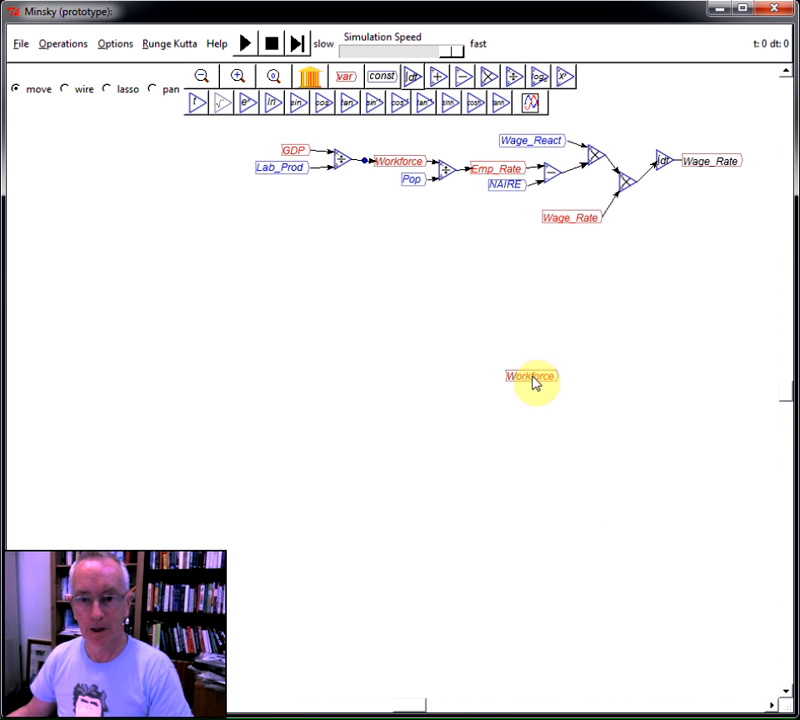
{"action": "left_click", "coordinate": [674, 548]}
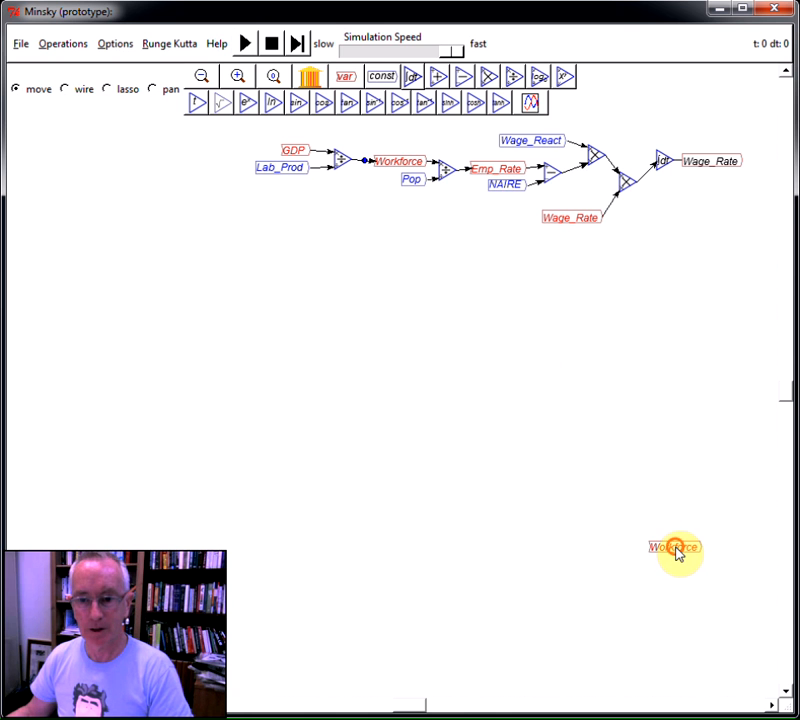
{"action": "right_click", "coordinate": [676, 548]}
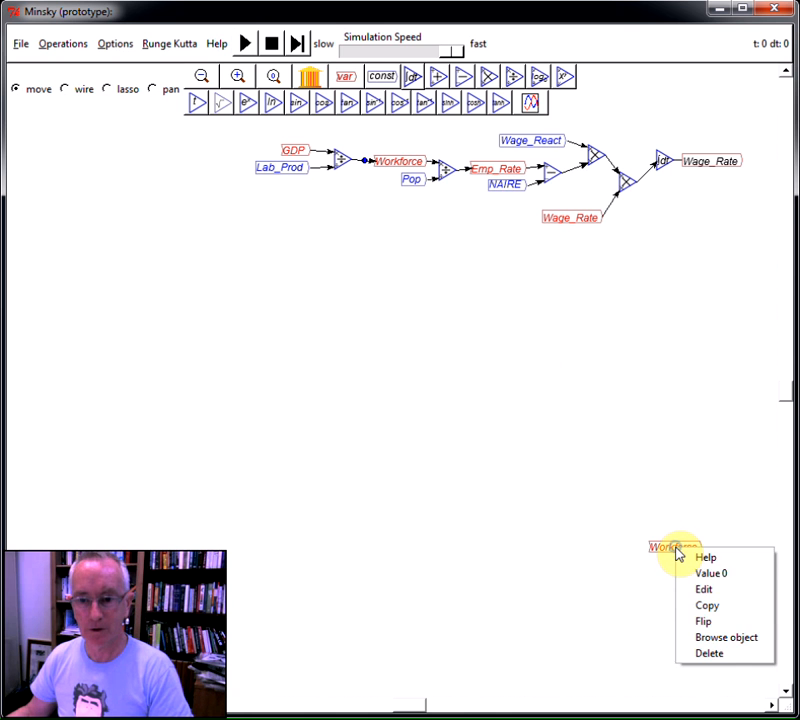
{"action": "left_click", "coordinate": [700, 622]}
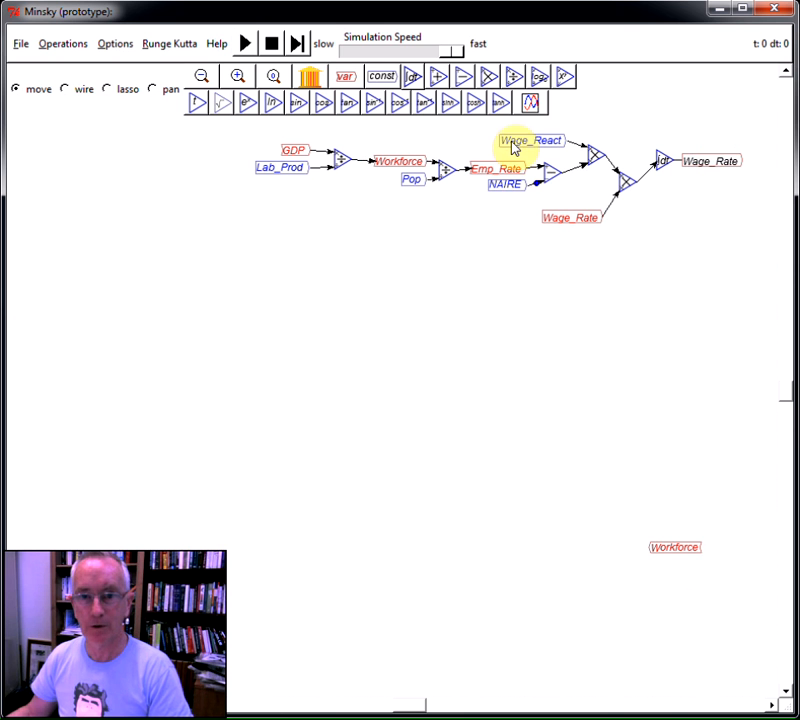
Place a left-facing multiply block just above and to the left of the flipped Workforce copy.
{"action": "left_click", "coordinate": [487, 78]}
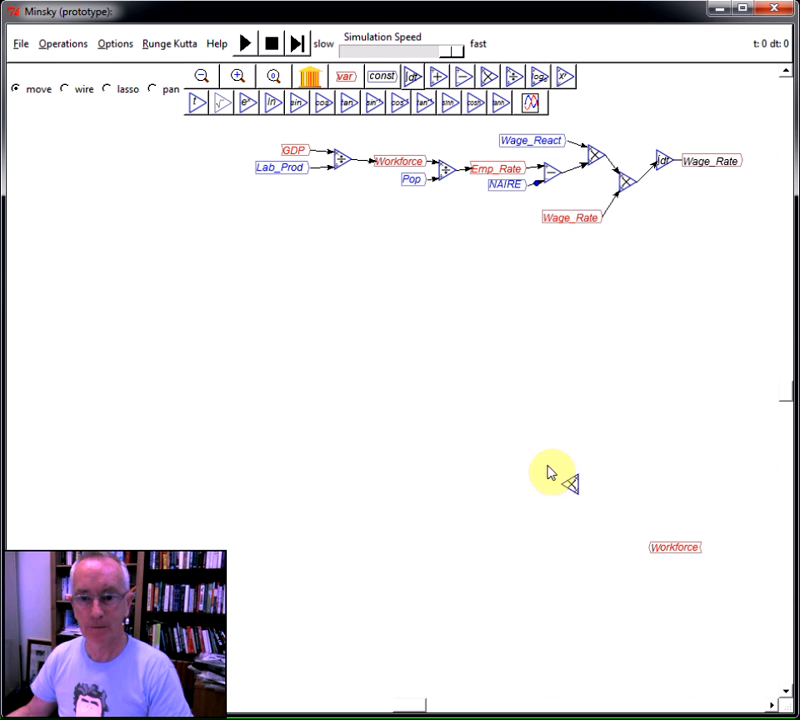
{"action": "left_click", "coordinate": [630, 528]}
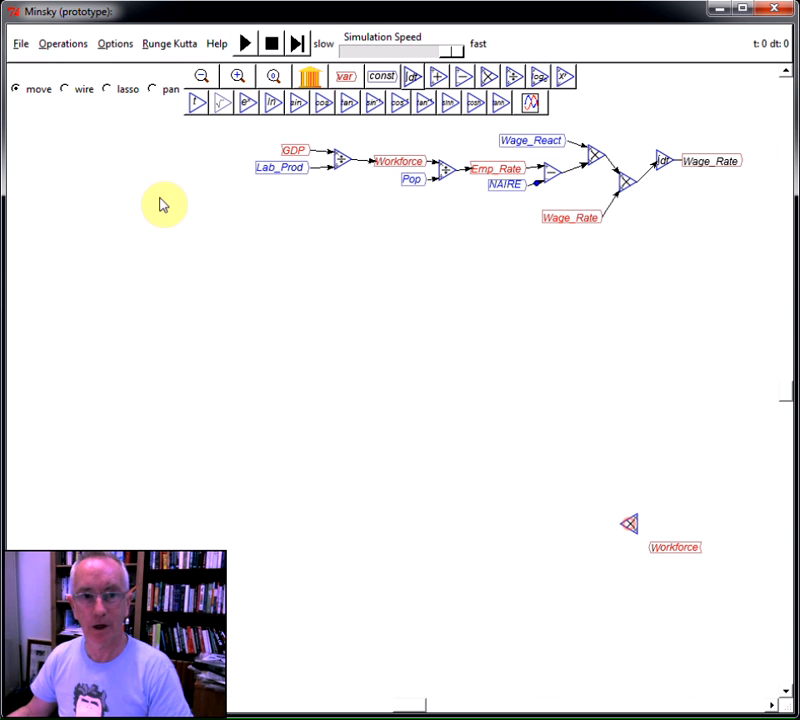
Wire Wage_Rate and the Workforce copy into the lower multiply block, bending the long Wage_Rate wire outward into a curve.
{"action": "left_click", "coordinate": [67, 90]}
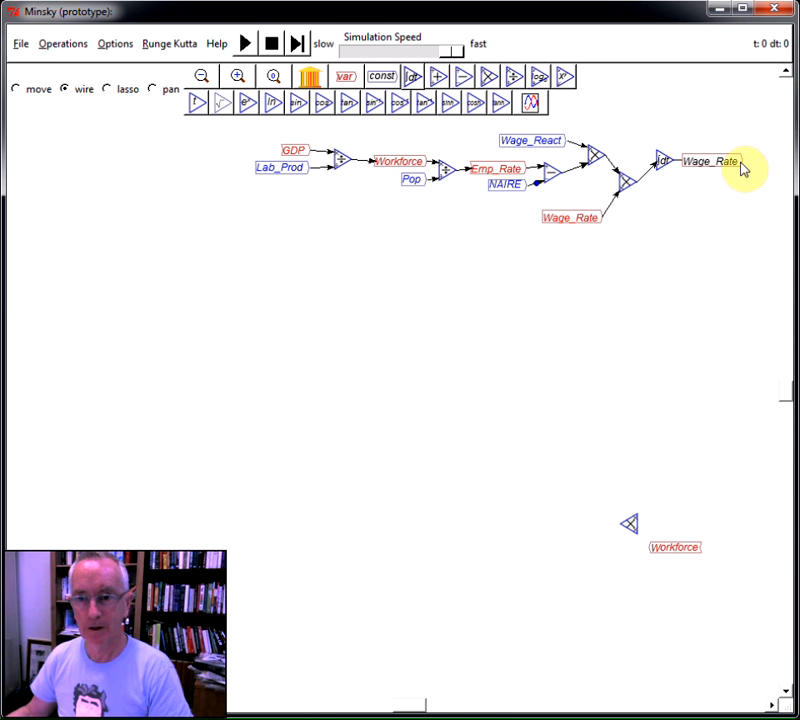
{"action": "left_click_drag", "start_coordinate": [741, 170], "coordinate": [636, 517]}
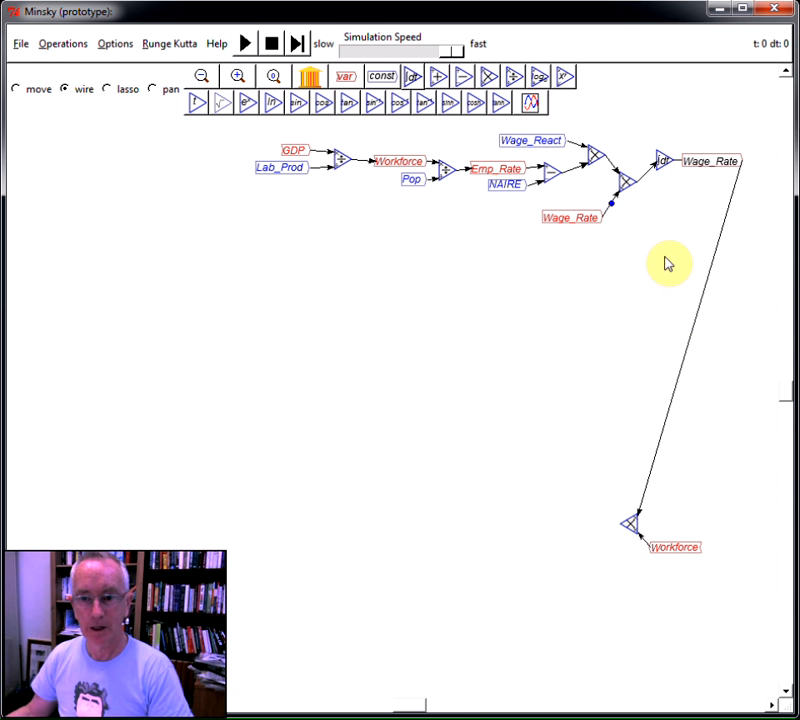
{"action": "left_click_drag", "start_coordinate": [690, 340], "coordinate": [773, 480]}
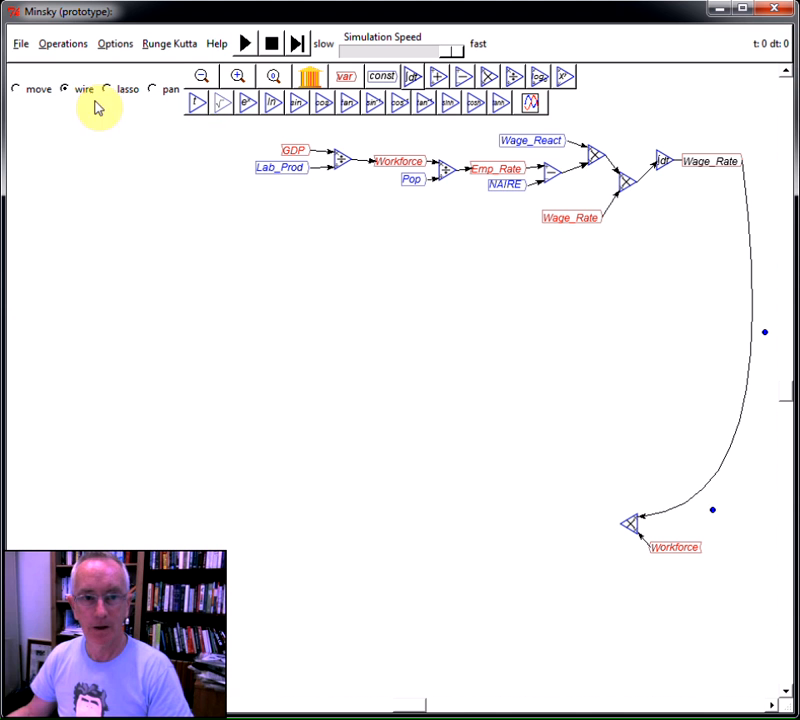
Create a Wage_Bill variable just left of the lower multiply block and wire the block's output into it.
{"action": "left_click", "coordinate": [40, 89]}
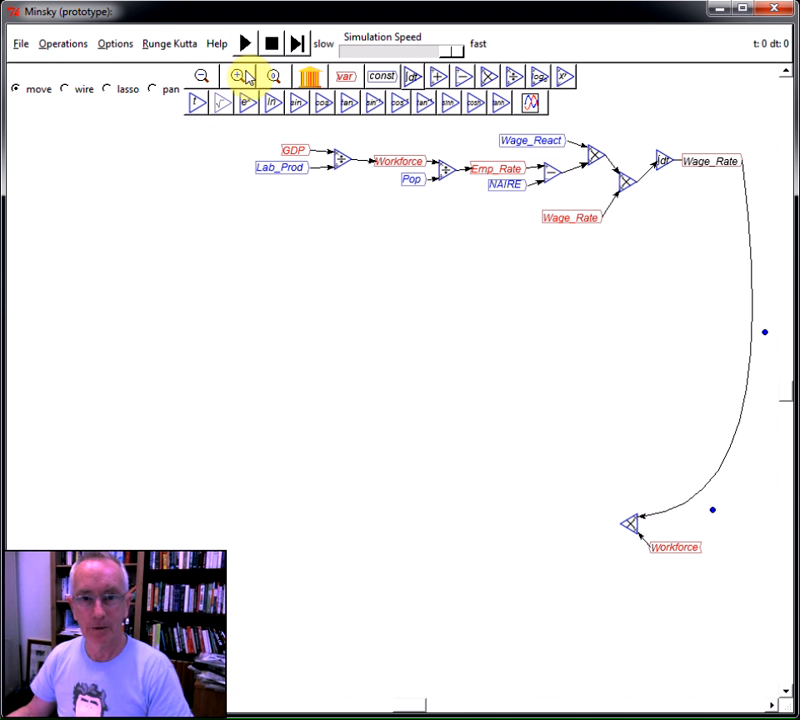
{"action": "left_click", "coordinate": [334, 78]}
{"action": "type", "text": "W"}
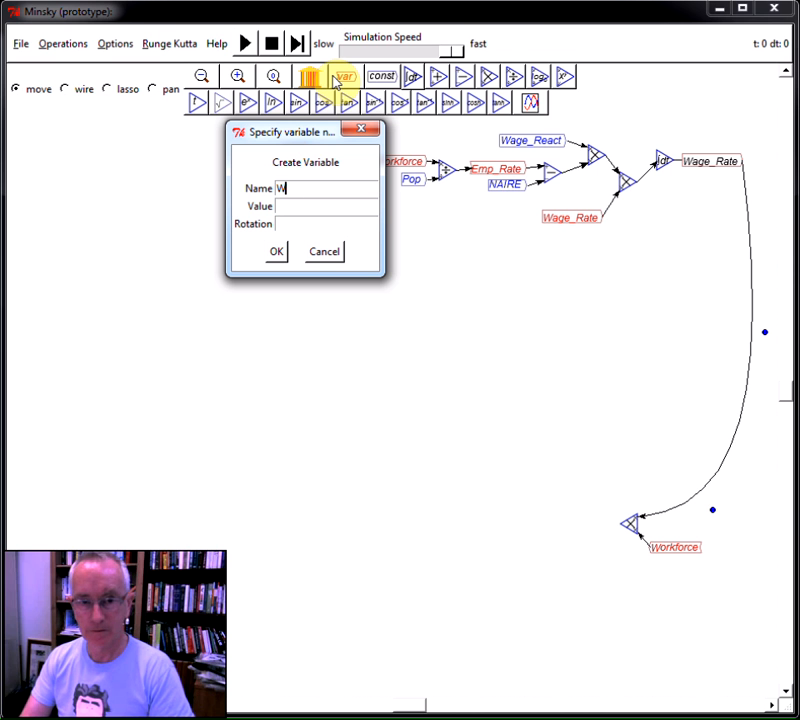
{"action": "type", "text": "age_Bill"}
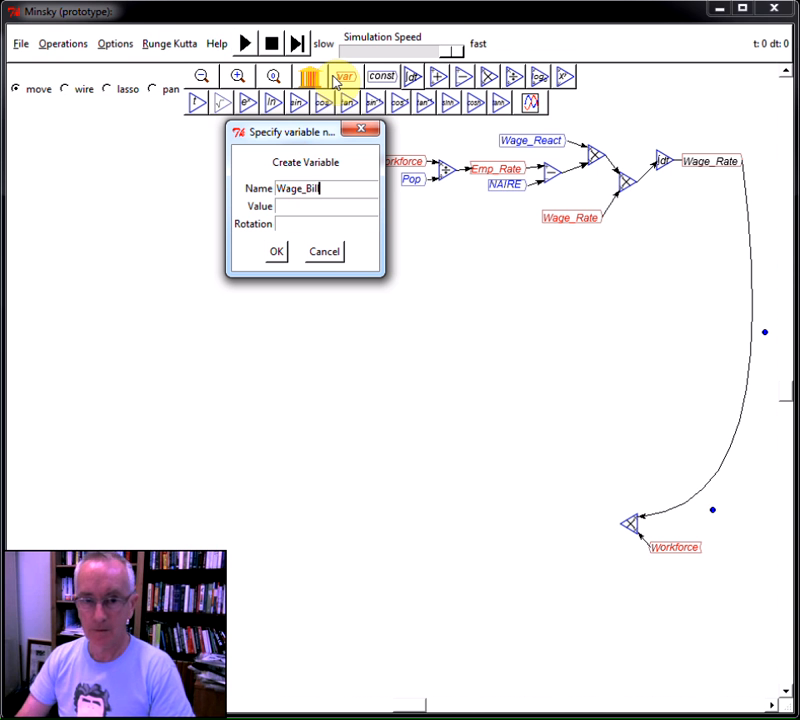
{"action": "left_click", "coordinate": [274, 258]}
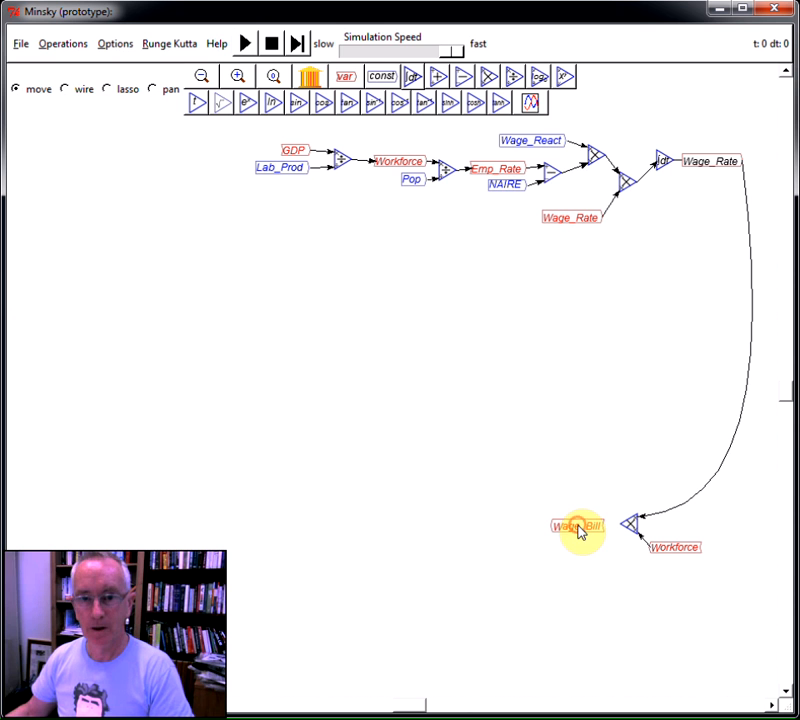
{"action": "left_click", "coordinate": [580, 531]}
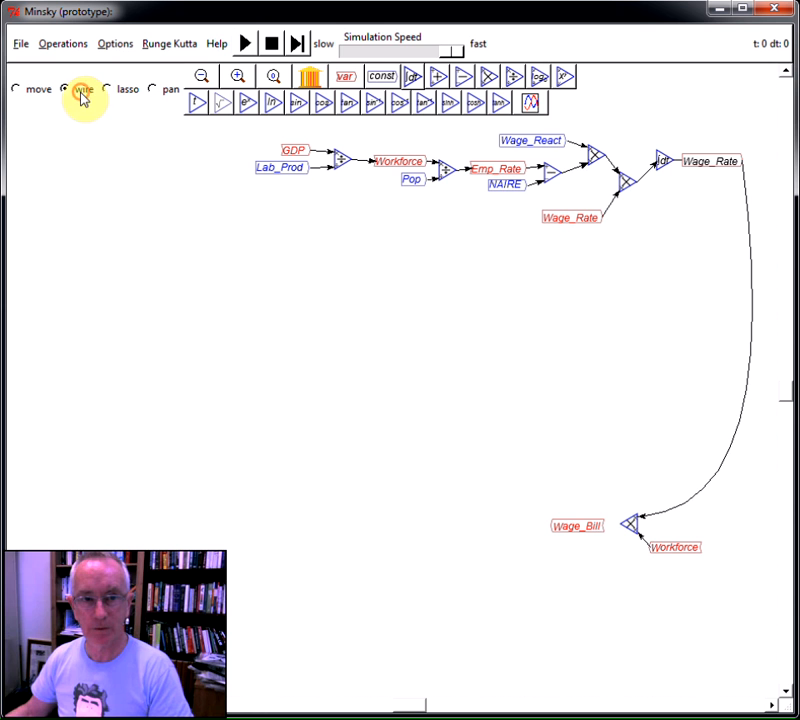
{"action": "left_click_drag", "start_coordinate": [630, 527], "coordinate": [613, 533]}
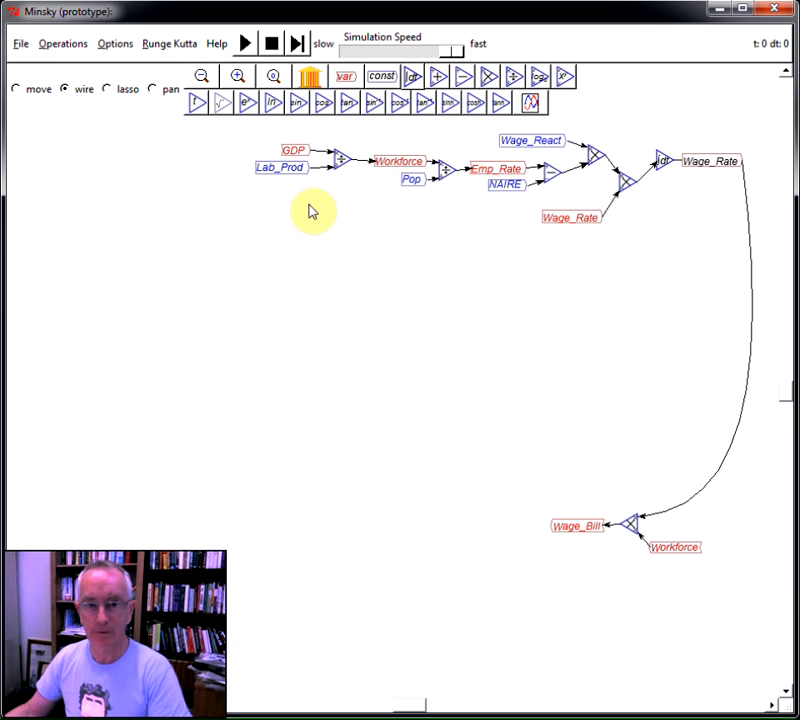
Create a variable named Profit and place it to the left of Wage_Bill.
{"action": "left_click", "coordinate": [42, 90]}
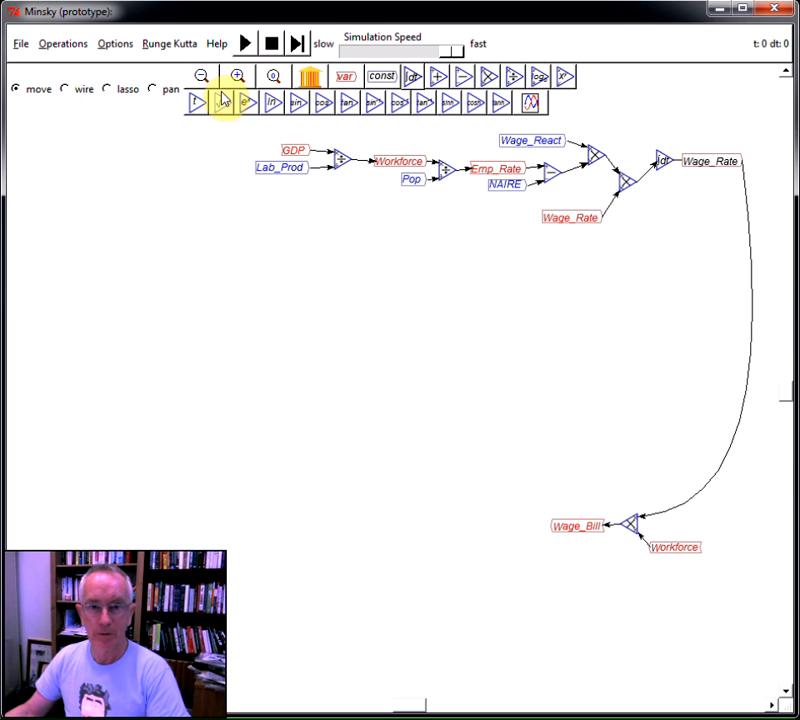
{"action": "left_click", "coordinate": [350, 79]}
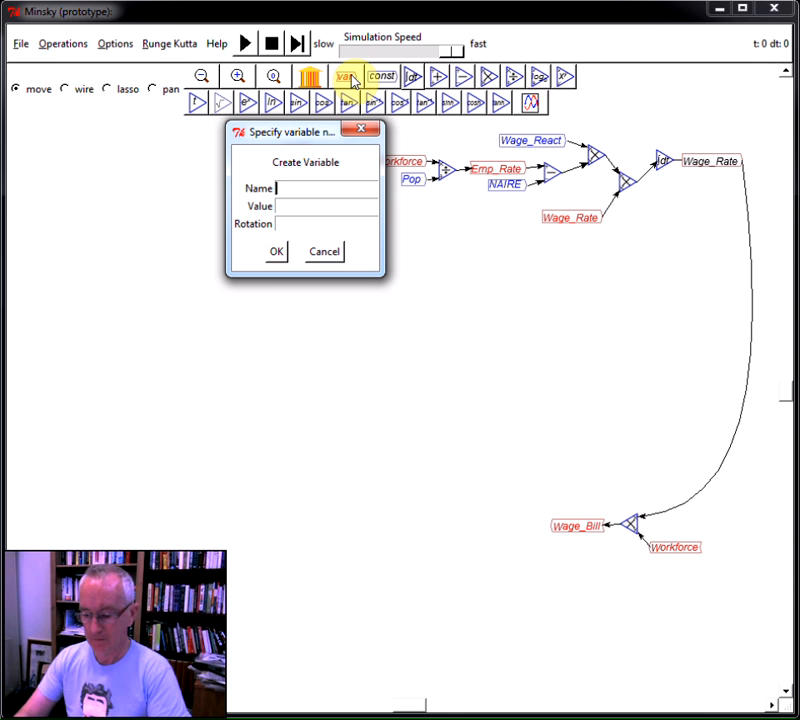
{"action": "type", "text": "Profit"}
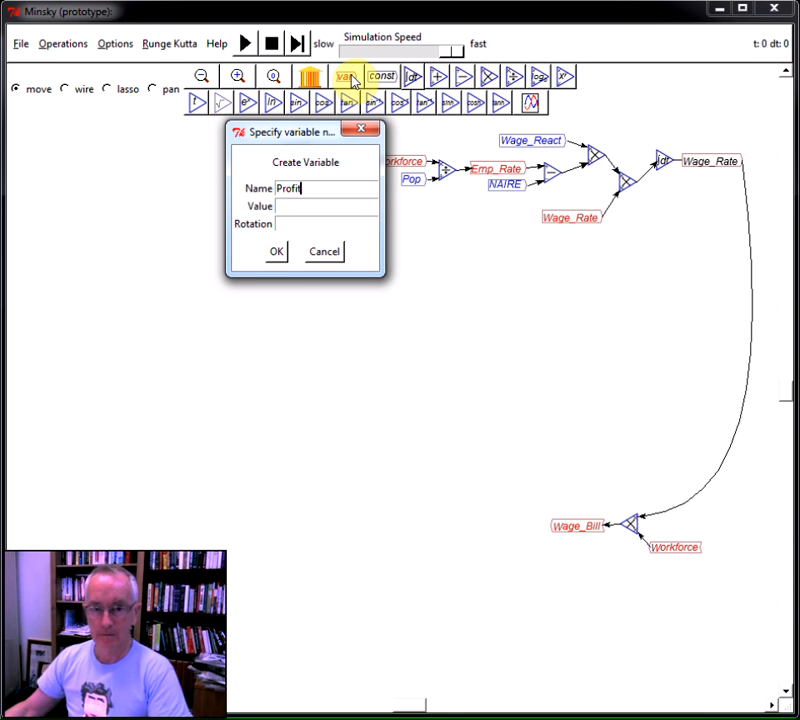
{"action": "left_click", "coordinate": [278, 252]}
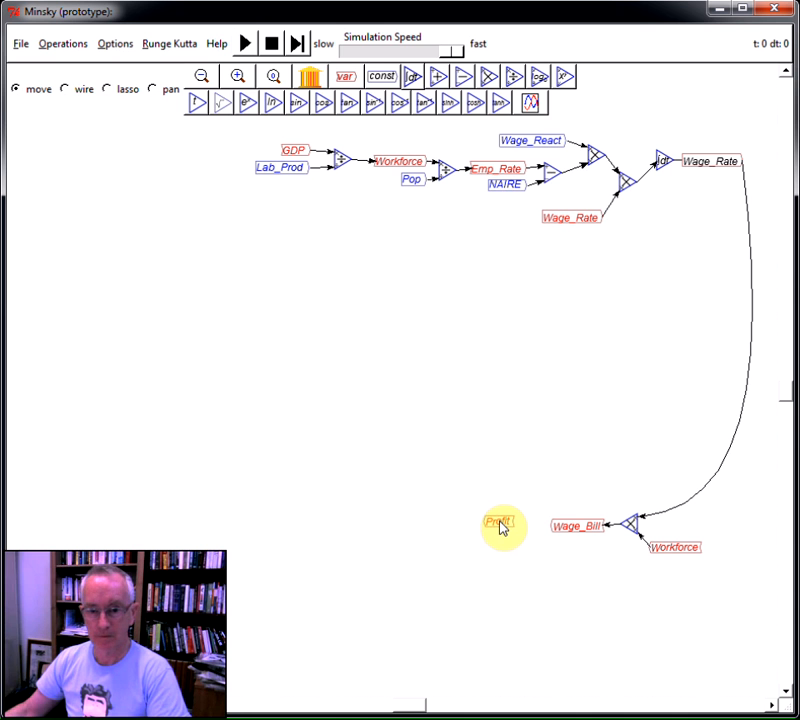
{"action": "left_click", "coordinate": [505, 531]}
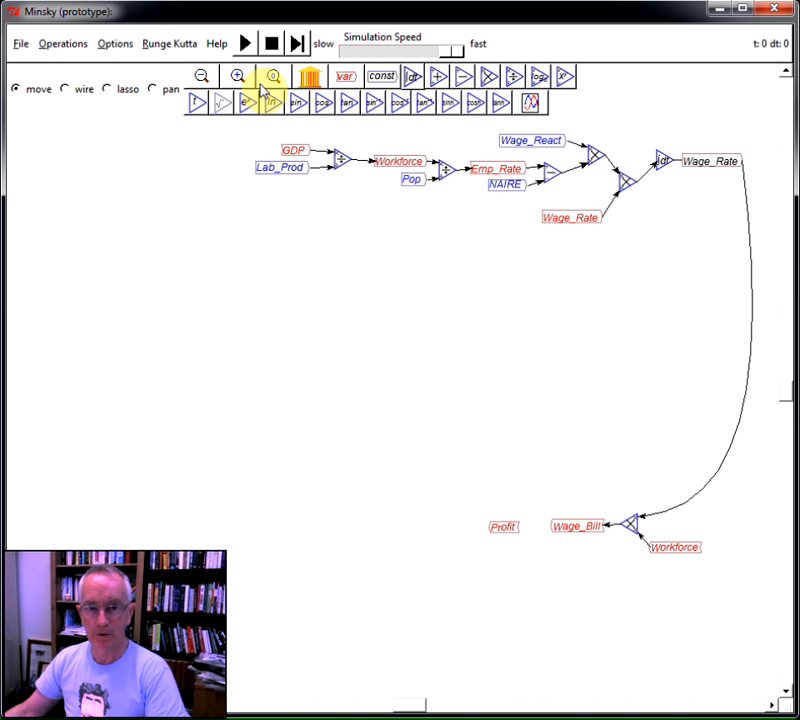
Create a variable named Investment and place it to the left of Profit.
{"action": "left_click", "coordinate": [346, 77]}
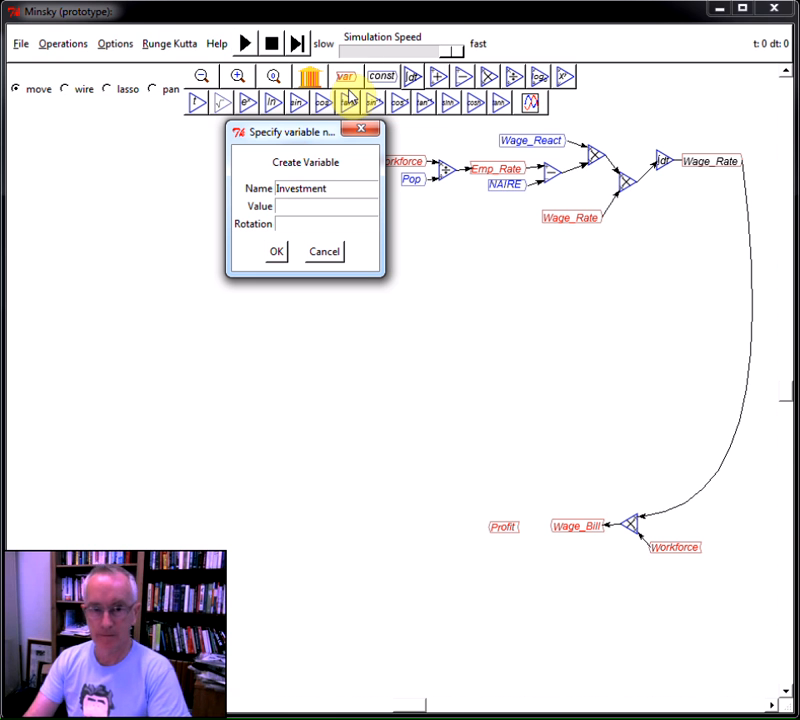
{"action": "left_click", "coordinate": [279, 251]}
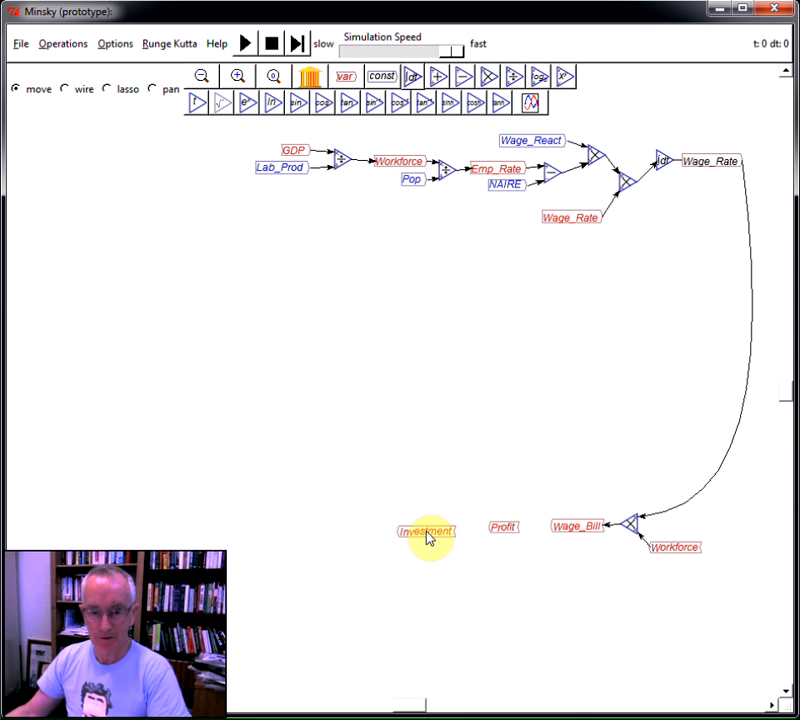
{"action": "left_click", "coordinate": [426, 533]}
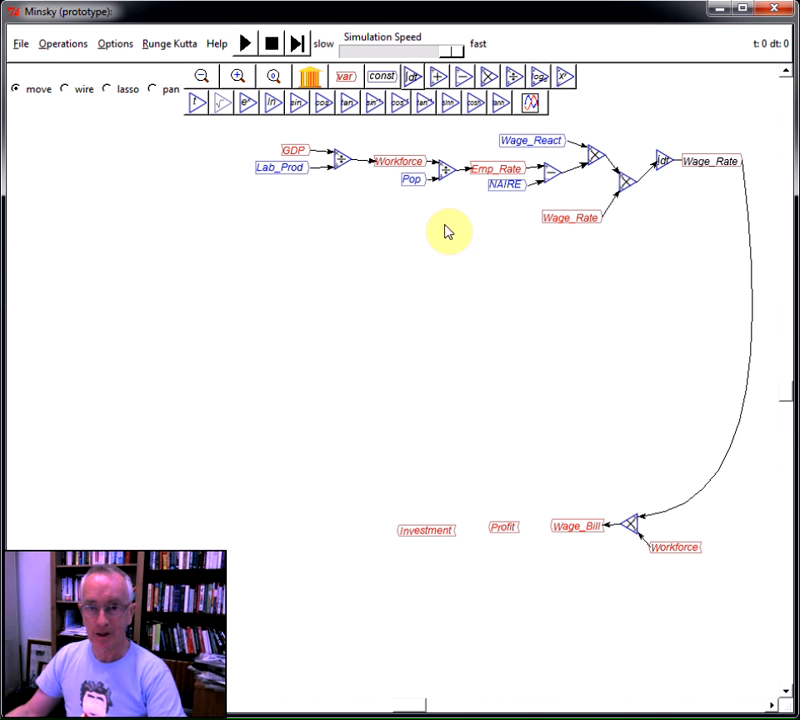
Place a left-facing integral block left of Investment, name it Capital and set its initial value to 300.
{"action": "left_click", "coordinate": [415, 80]}
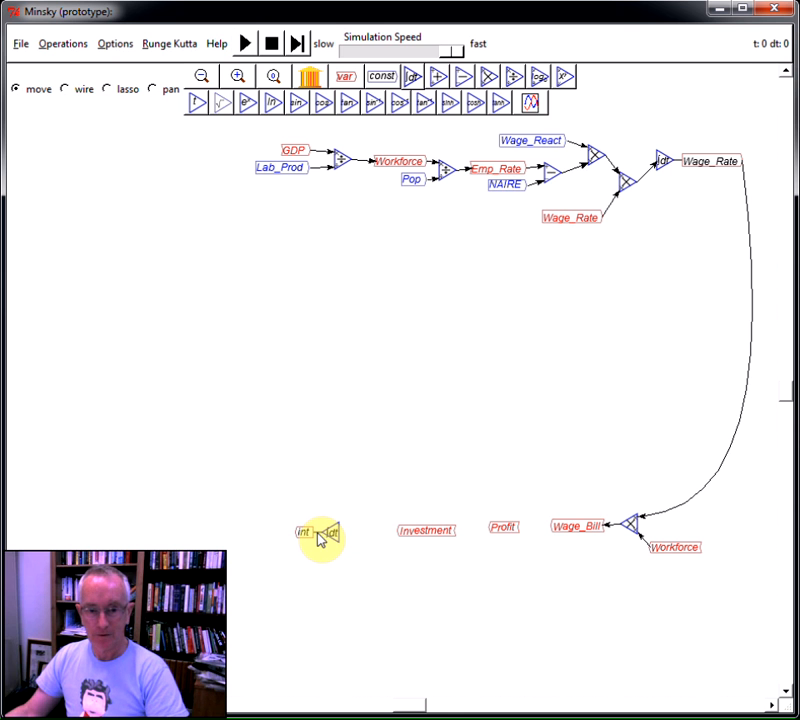
{"action": "left_click", "coordinate": [320, 538]}
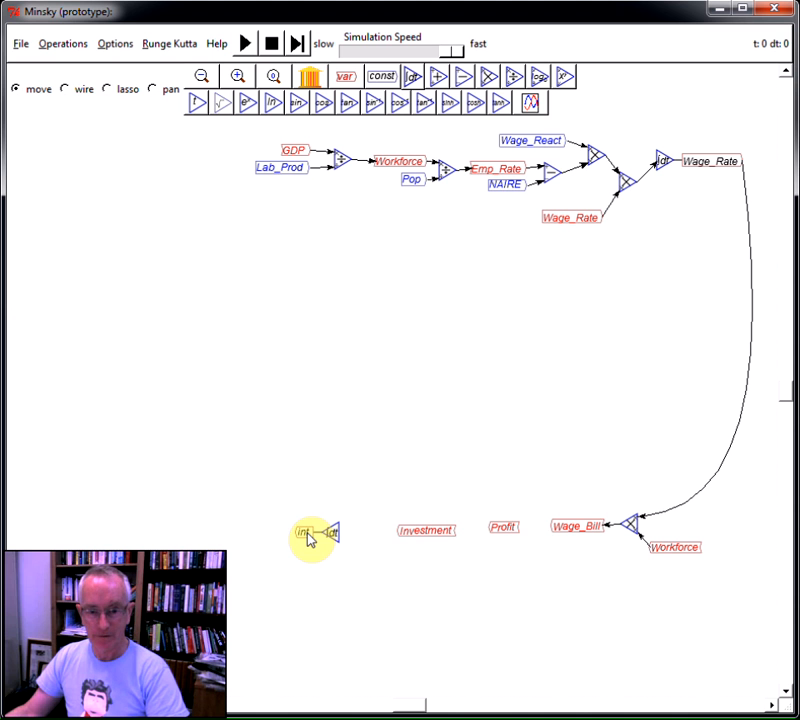
{"action": "right_click", "coordinate": [308, 536]}
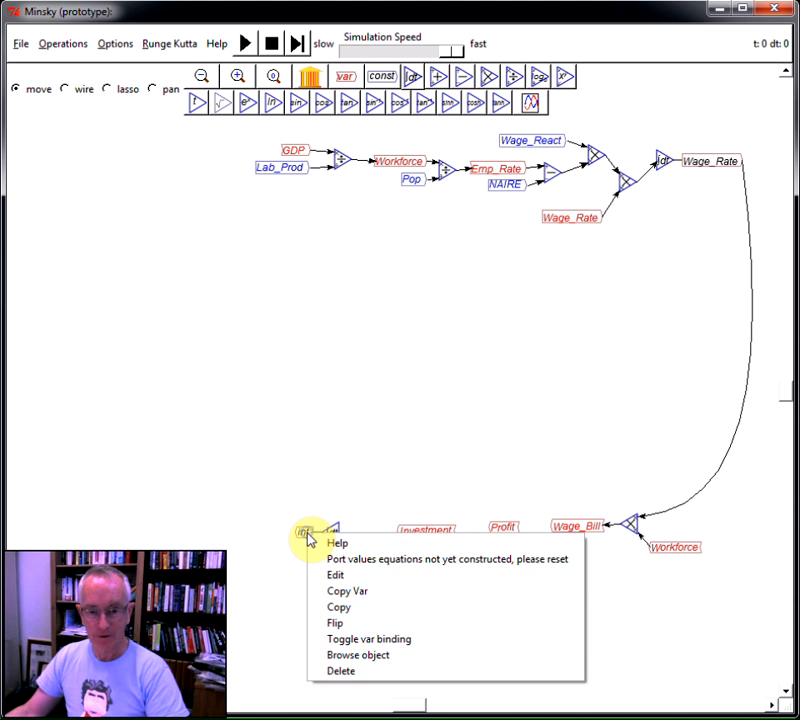
{"action": "left_click", "coordinate": [333, 577]}
{"action": "type", "text": "ap"}
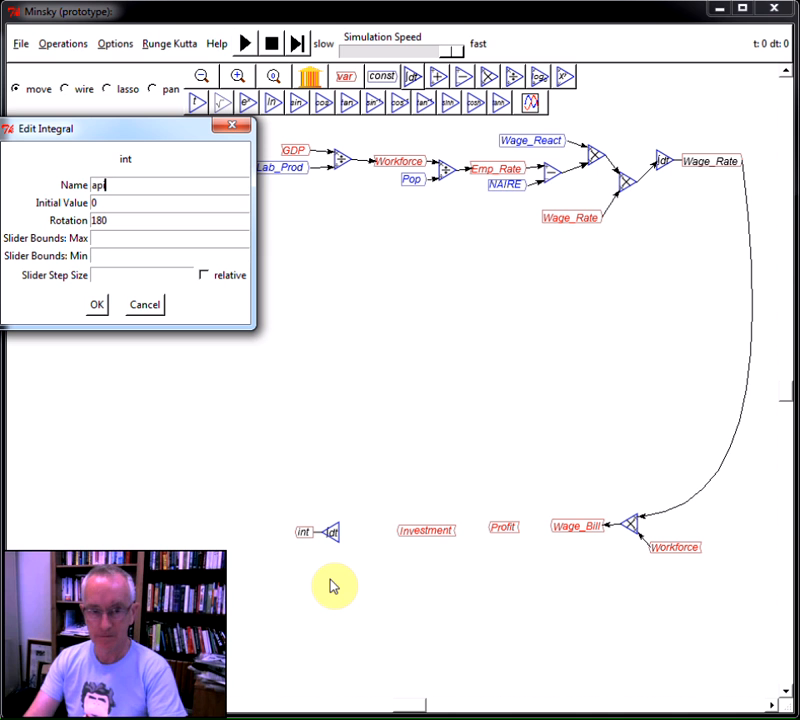
{"action": "type", "text": "it"}
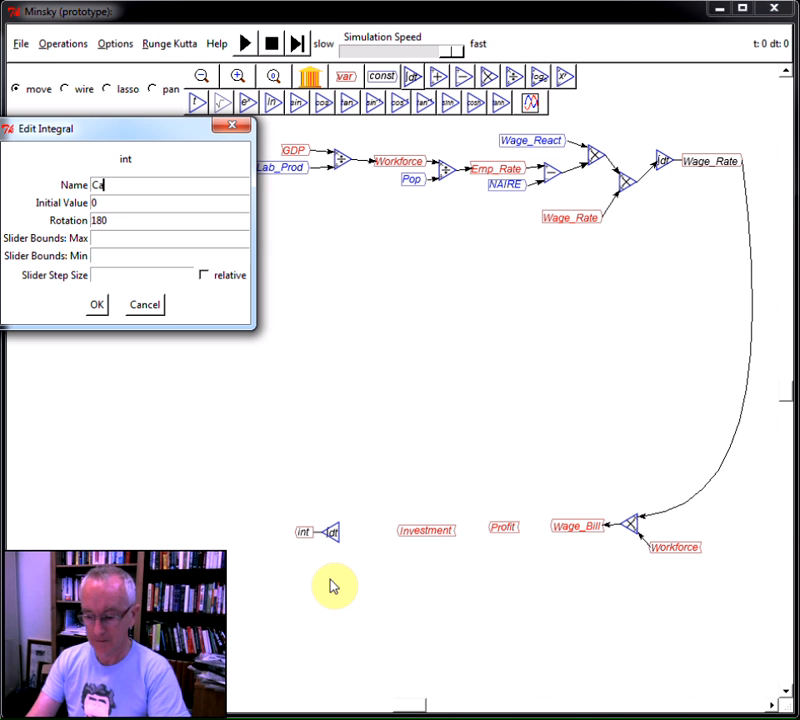
{"action": "type", "text": "al"}
{"action": "key", "text": "Tab"}
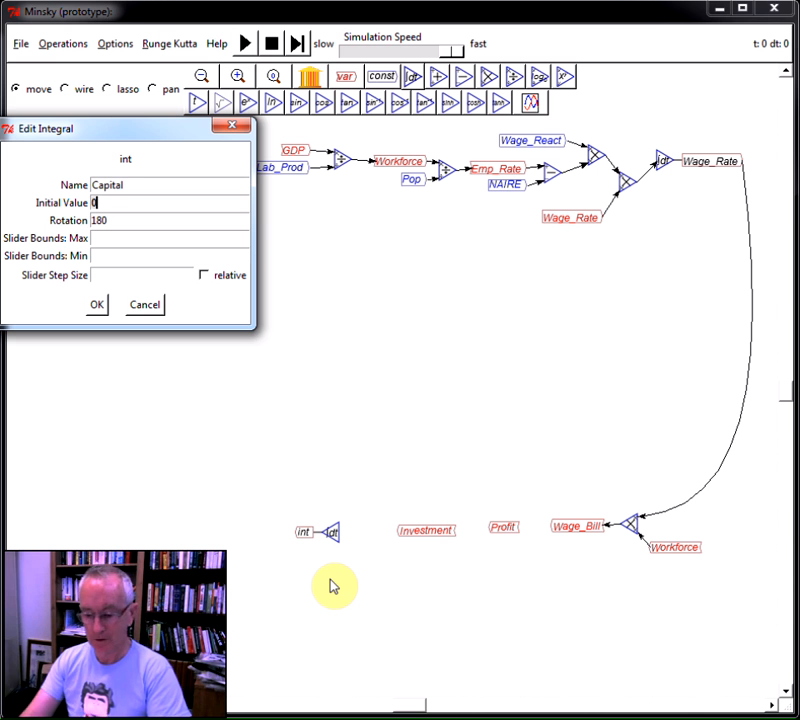
{"action": "type", "text": "300"}
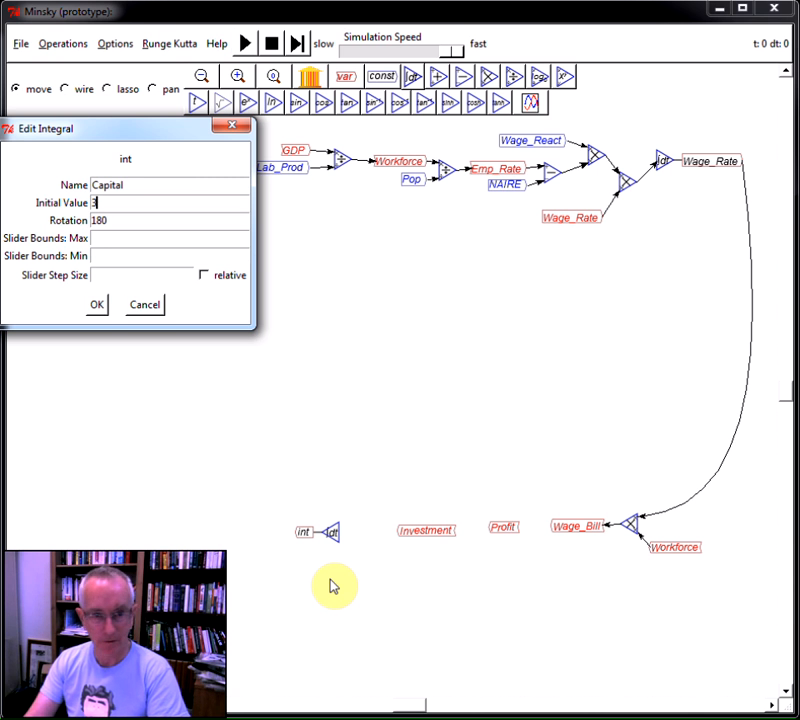
{"action": "left_click", "coordinate": [96, 305]}
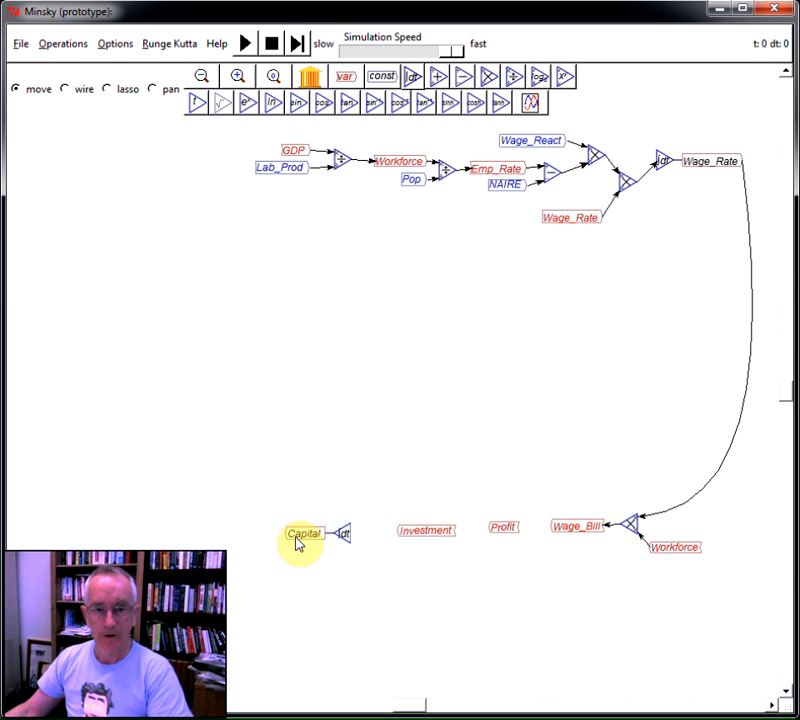
Place a copy of the GDP variable just above Wage_Bill and a left-facing subtract block between Profit and that pair.
{"action": "left_click", "coordinate": [65, 89]}
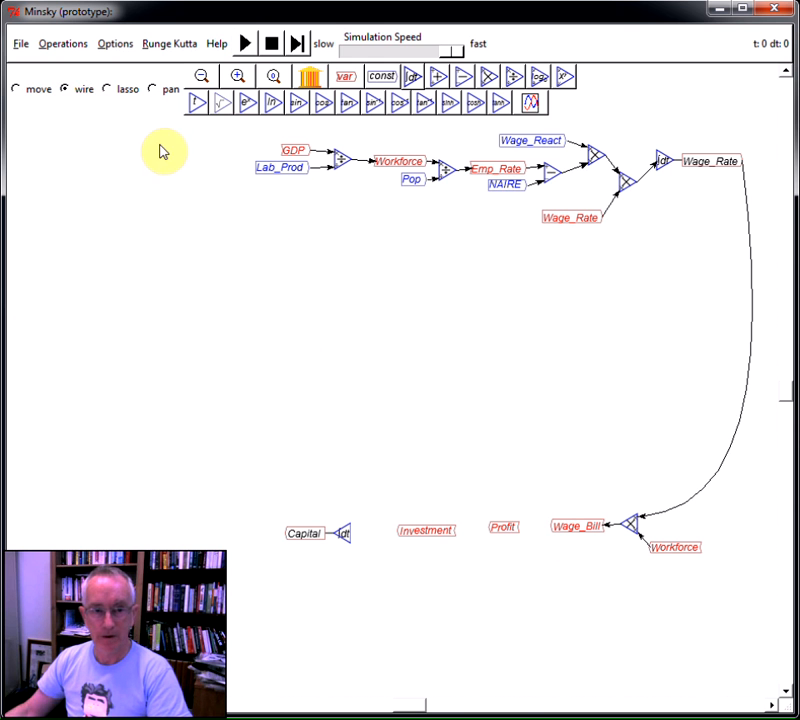
{"action": "left_click", "coordinate": [35, 89]}
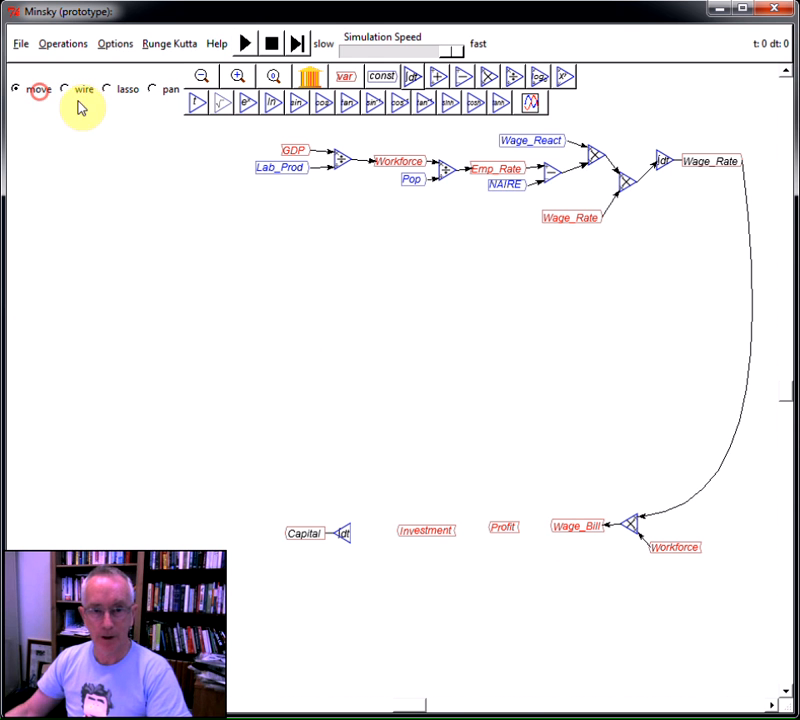
{"action": "right_click", "coordinate": [293, 153]}
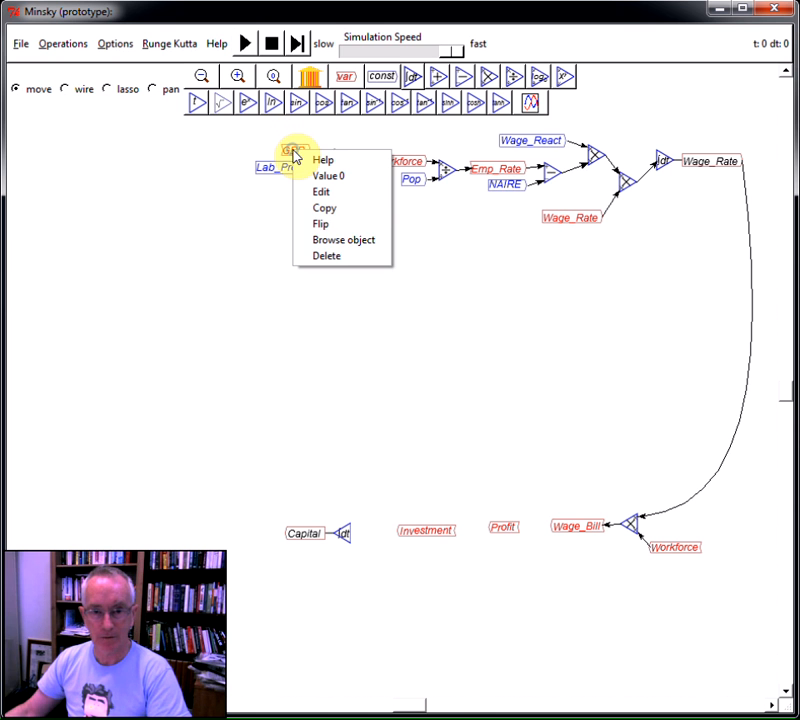
{"action": "left_click", "coordinate": [313, 213]}
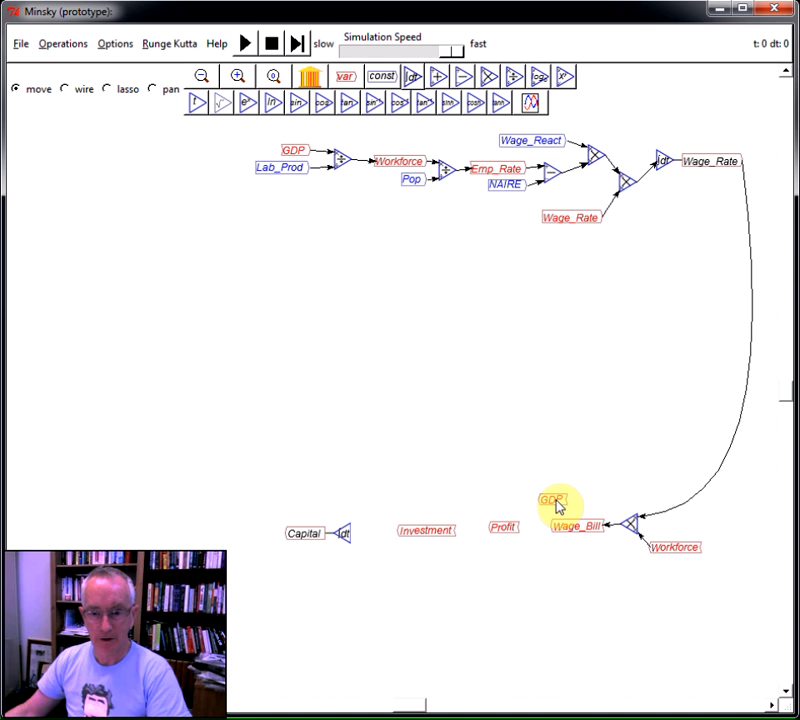
{"action": "left_click", "coordinate": [567, 510]}
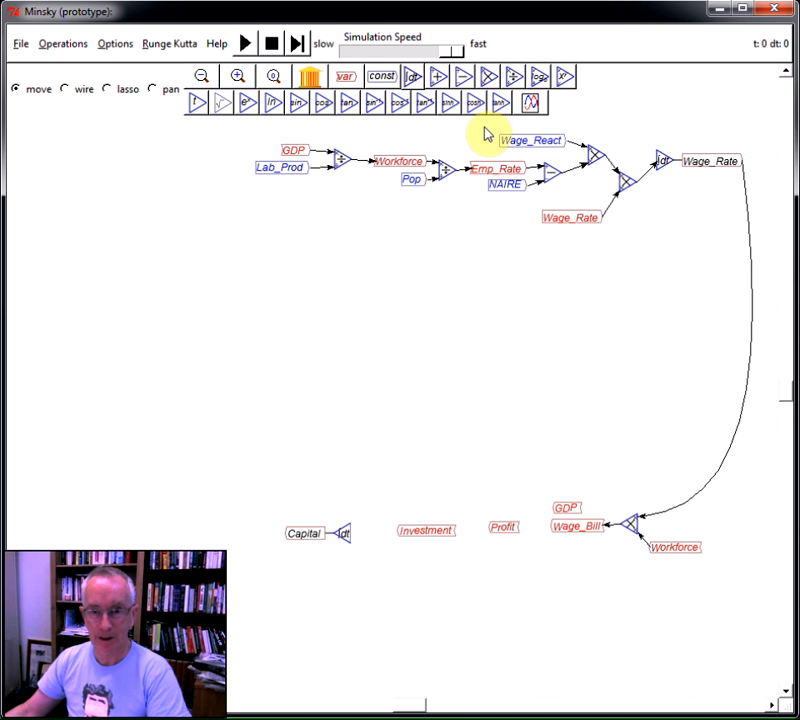
{"action": "left_click", "coordinate": [461, 78]}
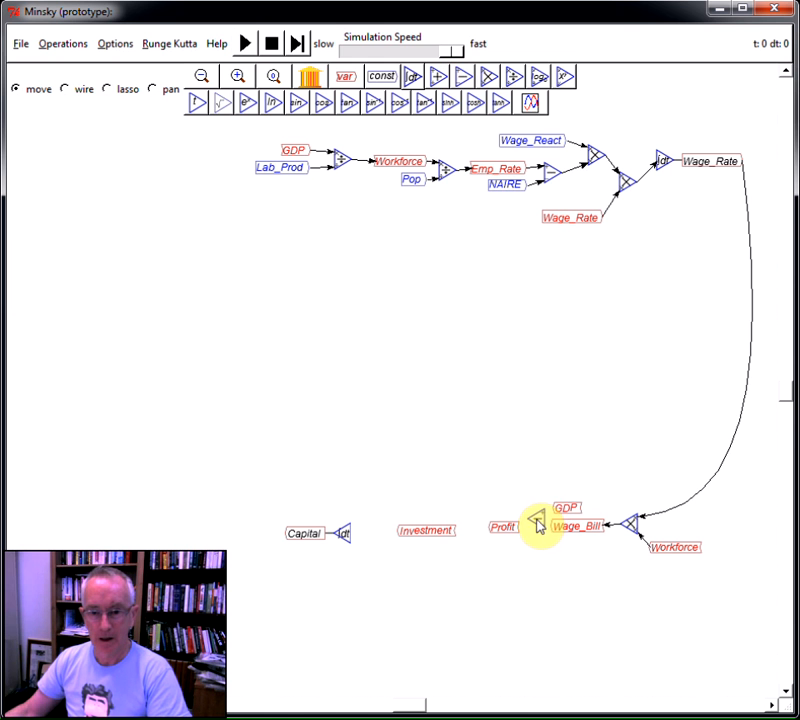
{"action": "left_click", "coordinate": [540, 524]}
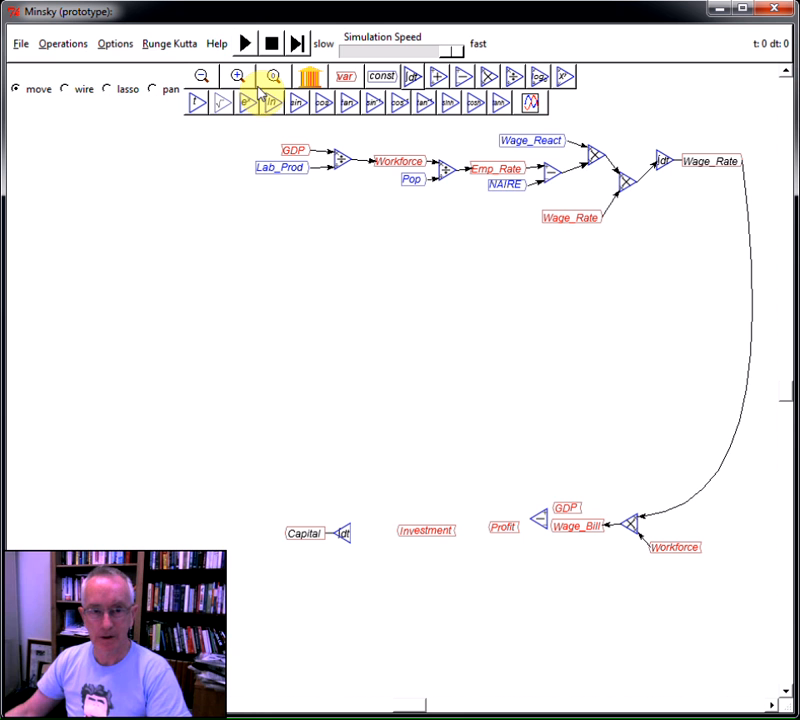
Wire GDP and Wage_Bill into the subtract block, its output into Profit, Profit into Investment, and Investment into the Capital integral.
{"action": "left_click", "coordinate": [78, 90]}
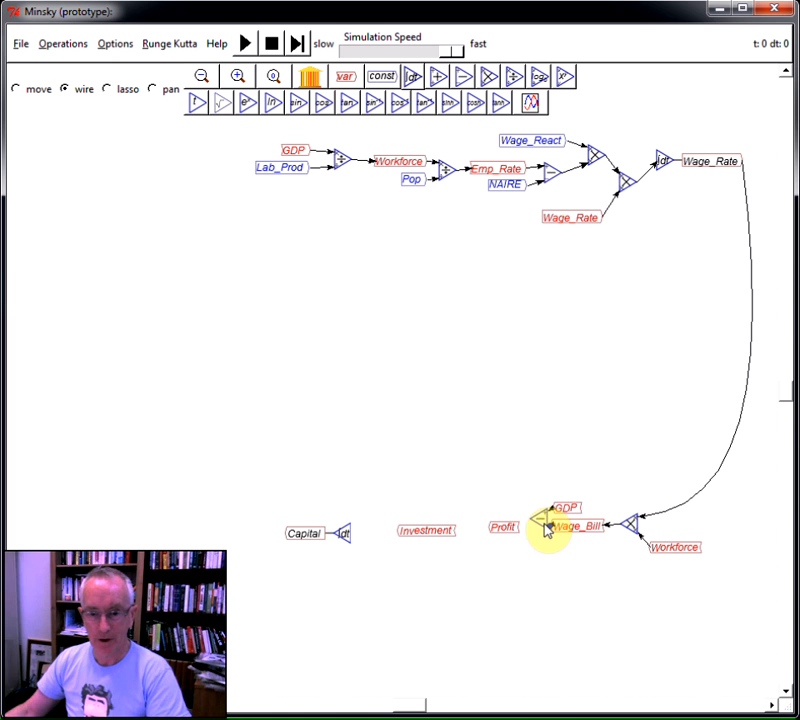
{"action": "left_click_drag", "start_coordinate": [547, 530], "coordinate": [457, 543]}
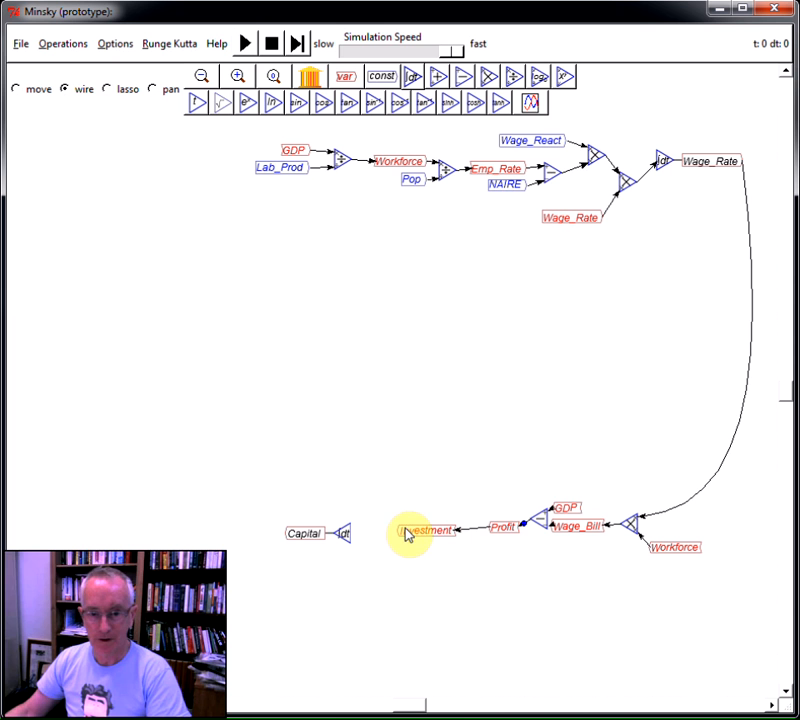
{"action": "left_click_drag", "start_coordinate": [405, 530], "coordinate": [345, 540]}
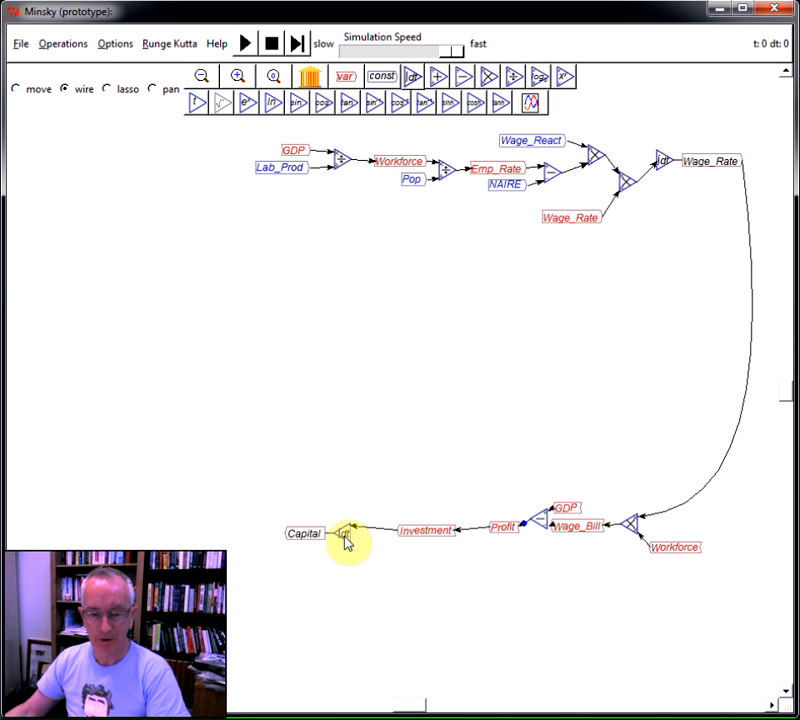
Create a constant named COR with value 3 and place it just below Capital.
{"action": "left_click", "coordinate": [35, 90]}
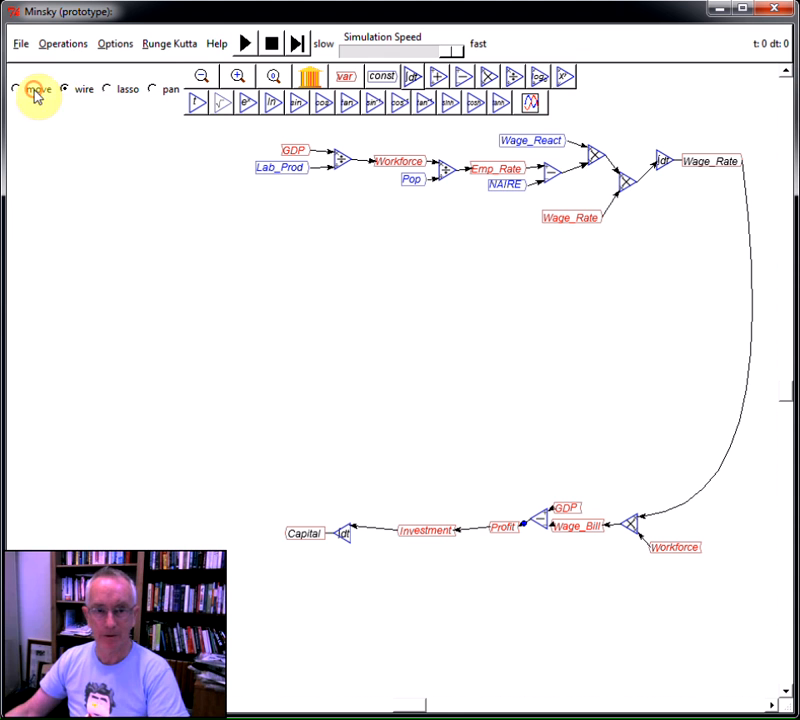
{"action": "left_click", "coordinate": [384, 80]}
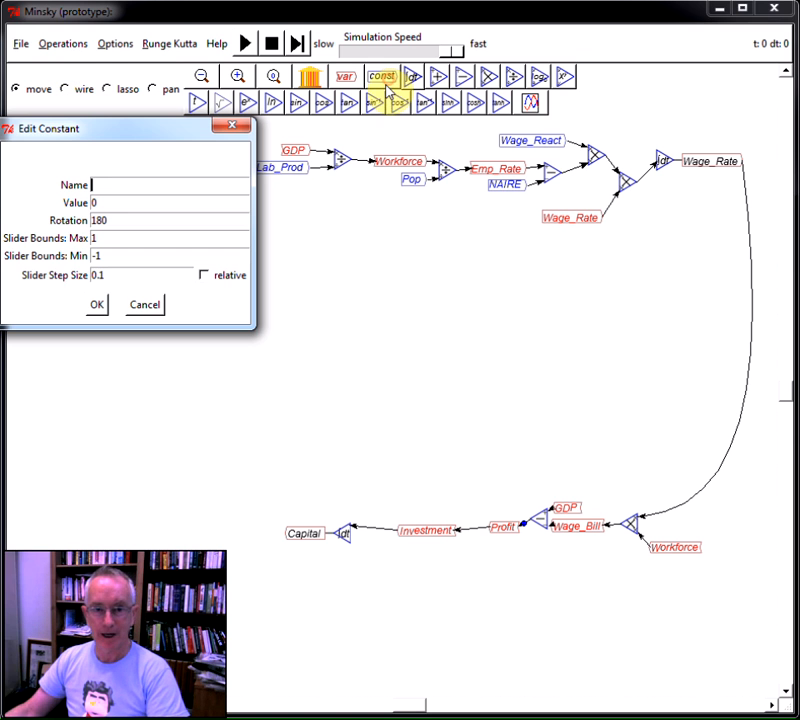
{"action": "type", "text": "C"}
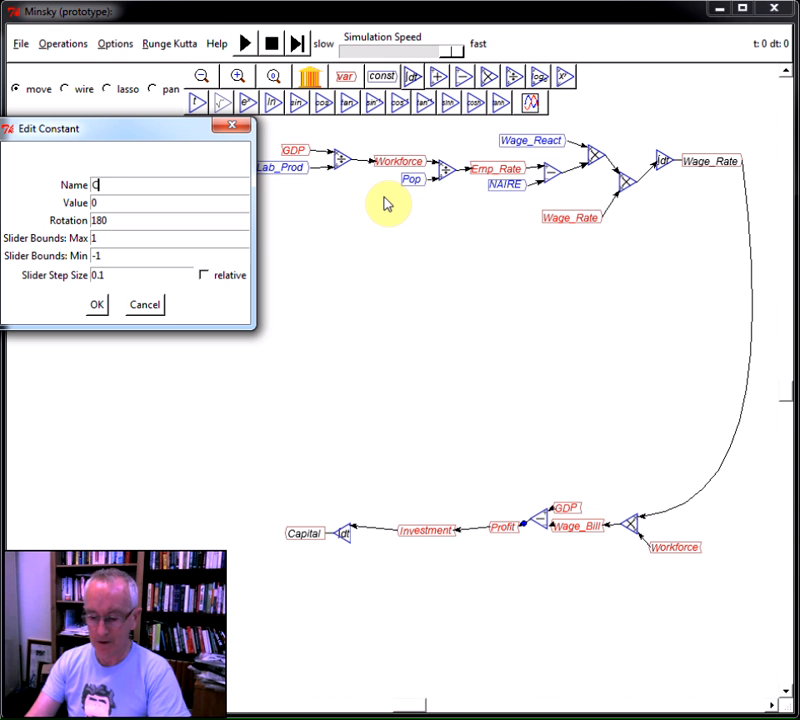
{"action": "type", "text": "OR"}
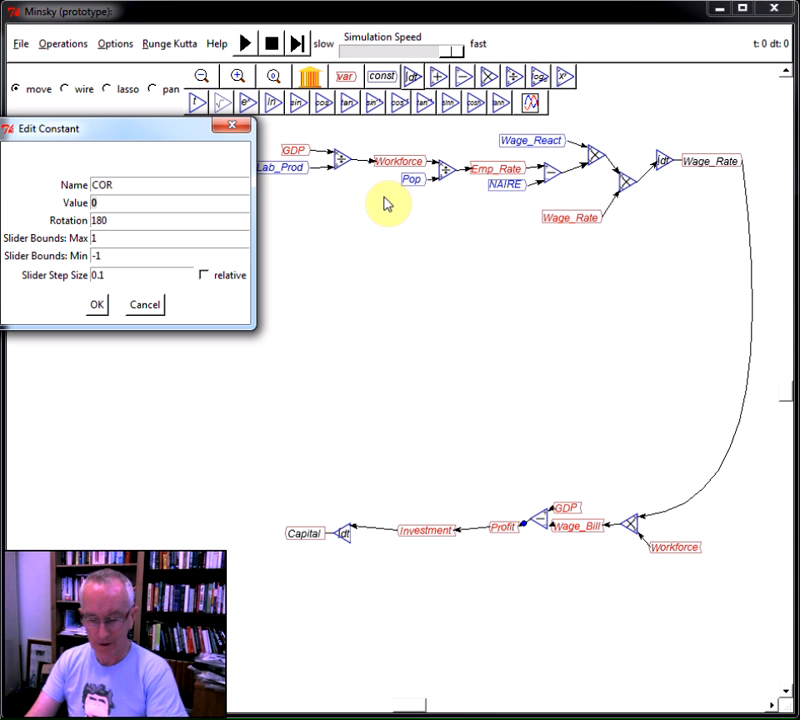
{"action": "key", "text": "BackSpace"}
{"action": "type", "text": "3"}
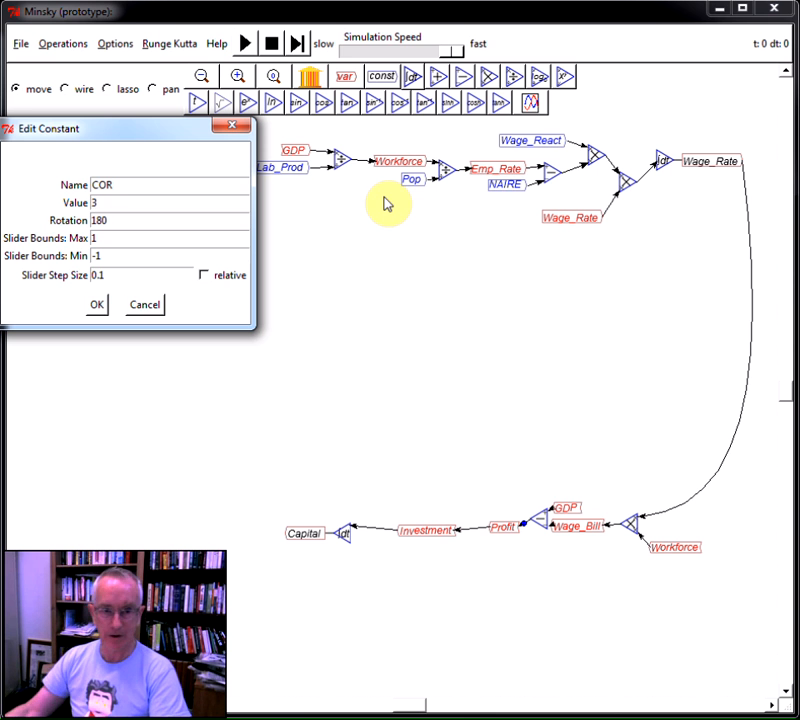
{"action": "left_click", "coordinate": [98, 305]}
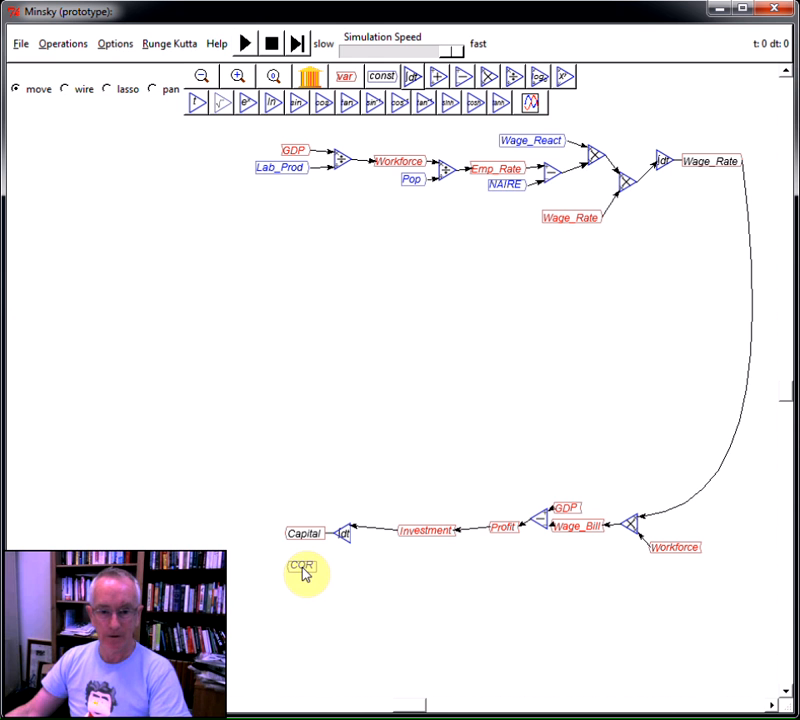
{"action": "left_click", "coordinate": [301, 567]}
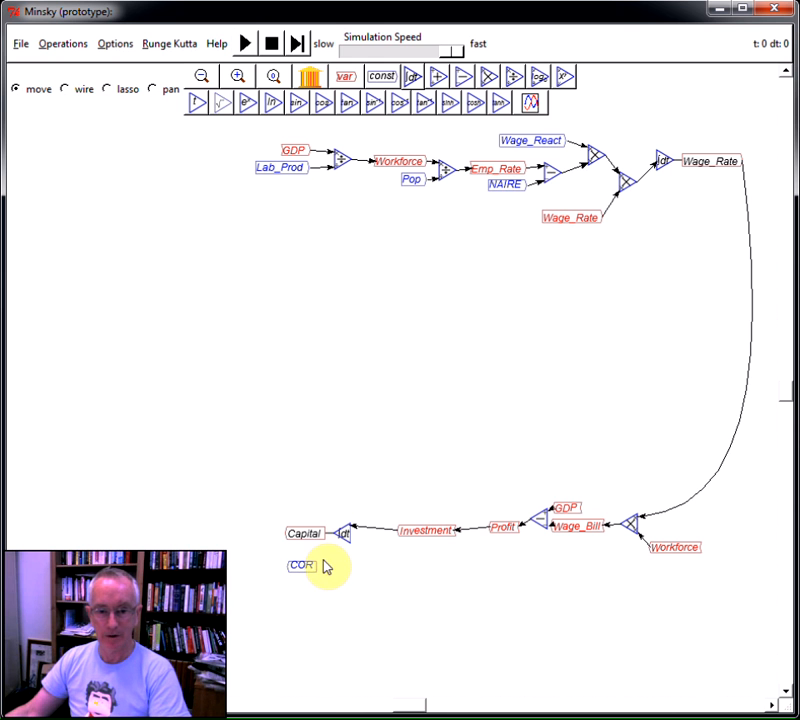
Place a left-facing divide block left of Capital and COR and wire both into it.
{"action": "left_click", "coordinate": [512, 78]}
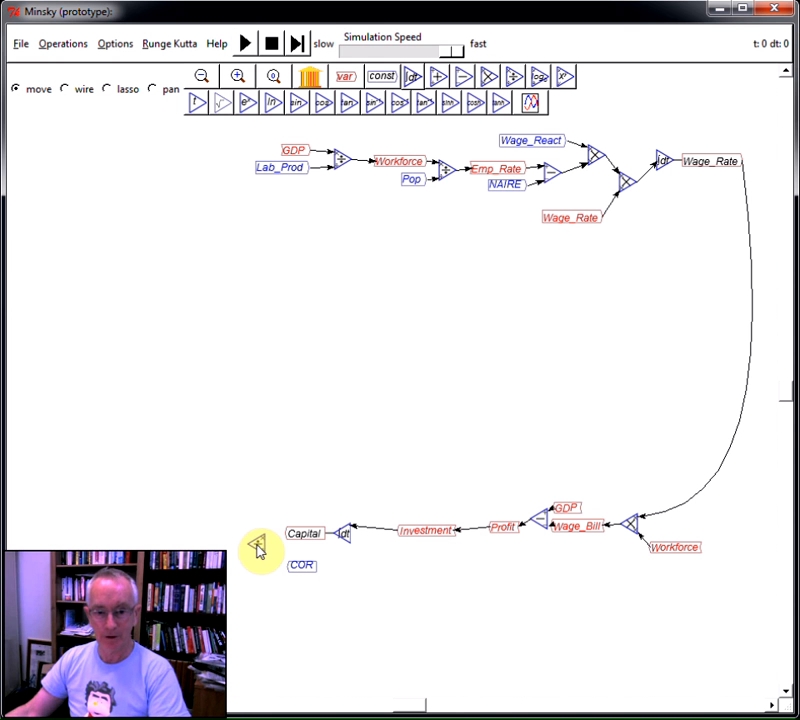
{"action": "left_click", "coordinate": [260, 550]}
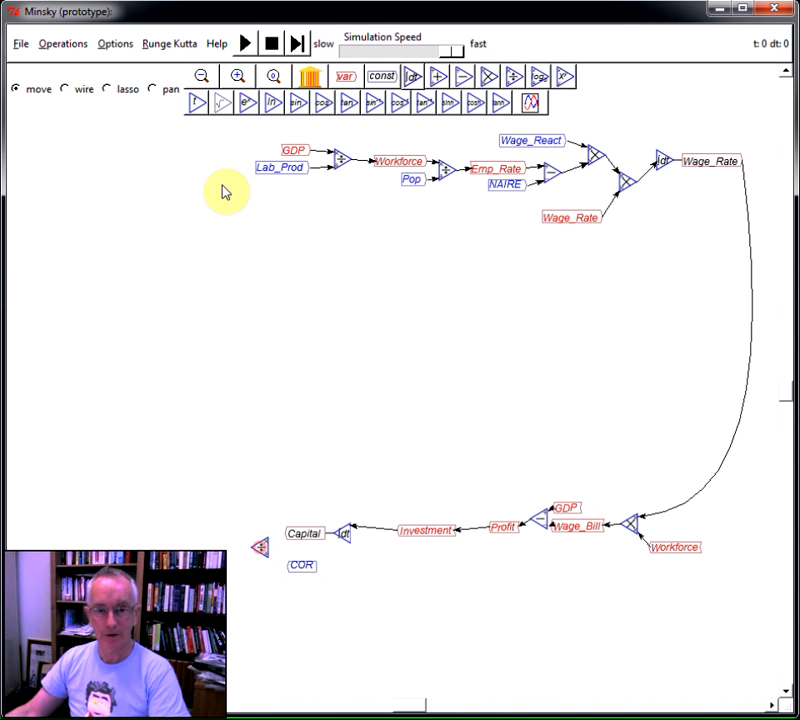
{"action": "left_click", "coordinate": [82, 92]}
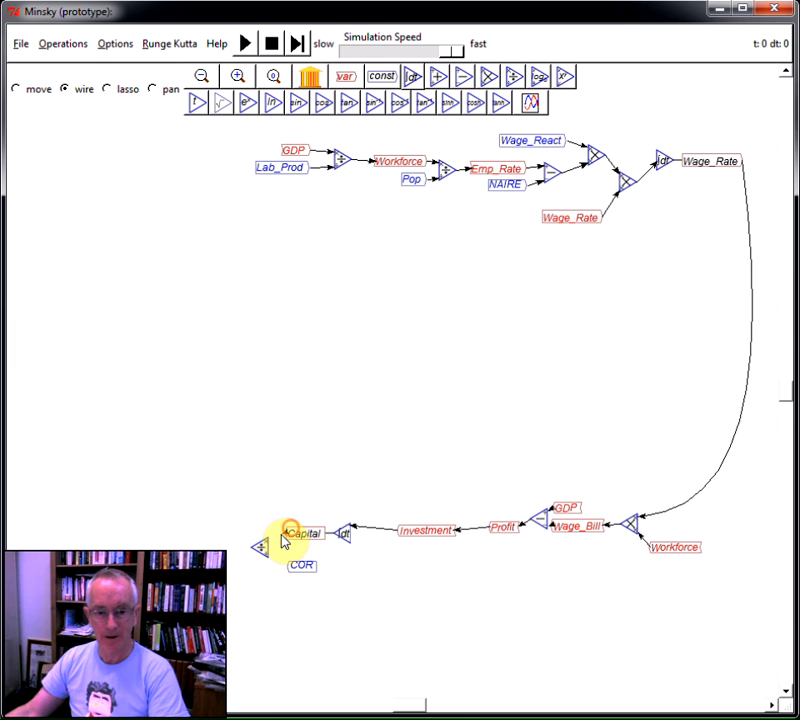
{"action": "left_click_drag", "start_coordinate": [292, 573], "coordinate": [262, 556]}
Wire the output of the new divide block up to GDP and bend the wire outward into a wide curve.
{"action": "left_click_drag", "start_coordinate": [255, 547], "coordinate": [286, 155]}
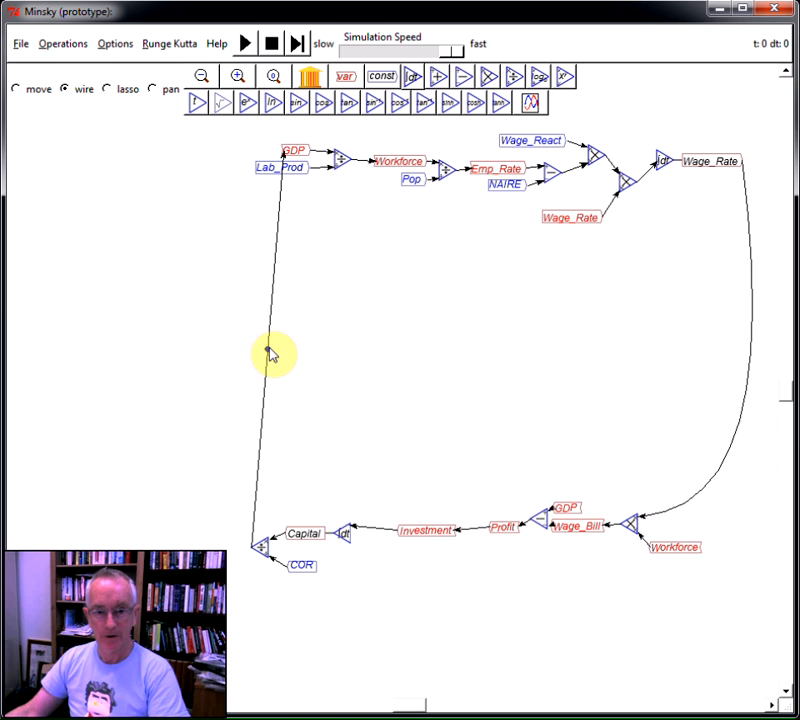
{"action": "left_click_drag", "start_coordinate": [271, 354], "coordinate": [84, 168]}
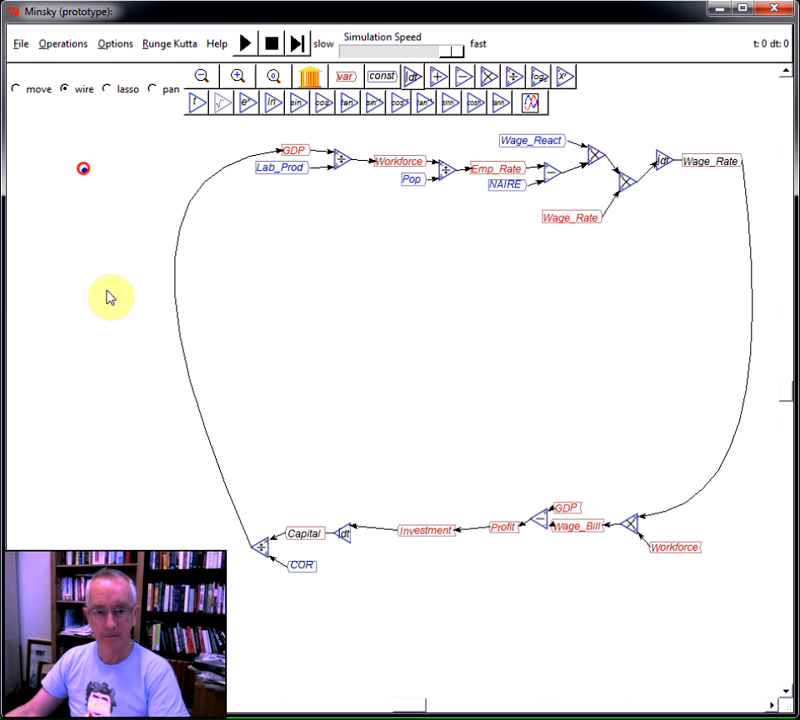
{"action": "left_click_drag", "start_coordinate": [168, 362], "coordinate": [130, 560]}
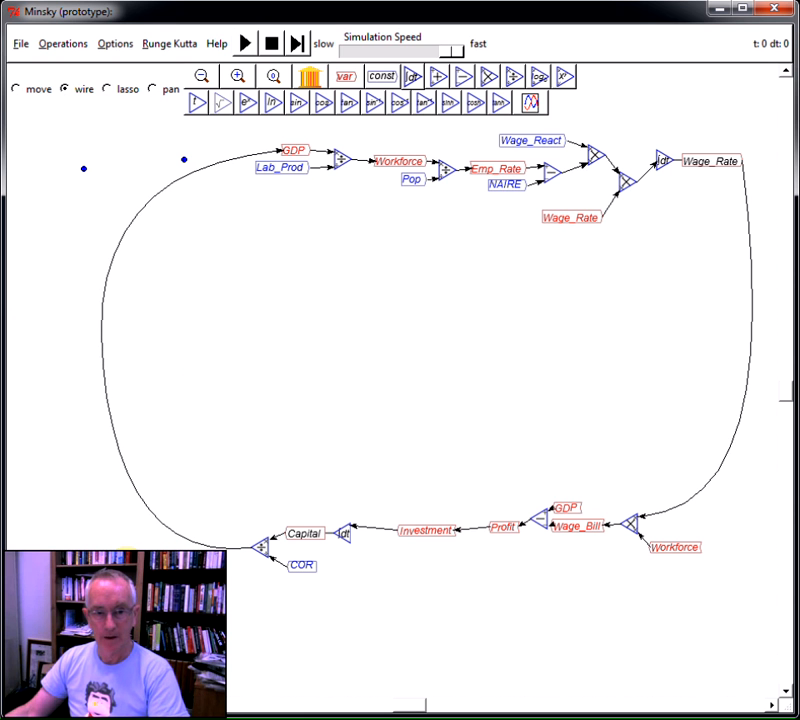
Place a plot inside the model loop, on its left half between GDP and Capital.
{"action": "left_click", "coordinate": [36, 94]}
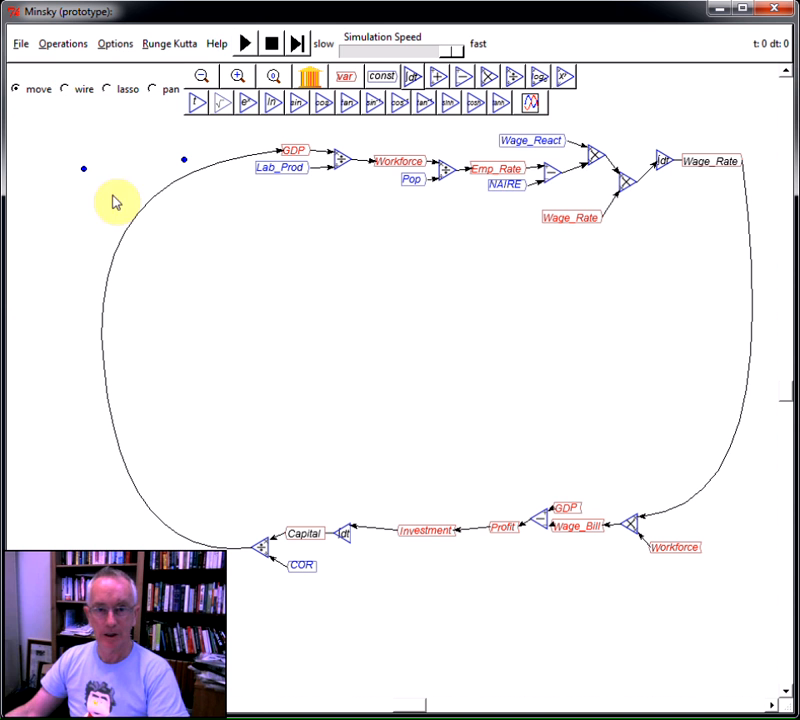
{"action": "left_click", "coordinate": [528, 106]}
{"action": "left_click", "coordinate": [311, 357]}
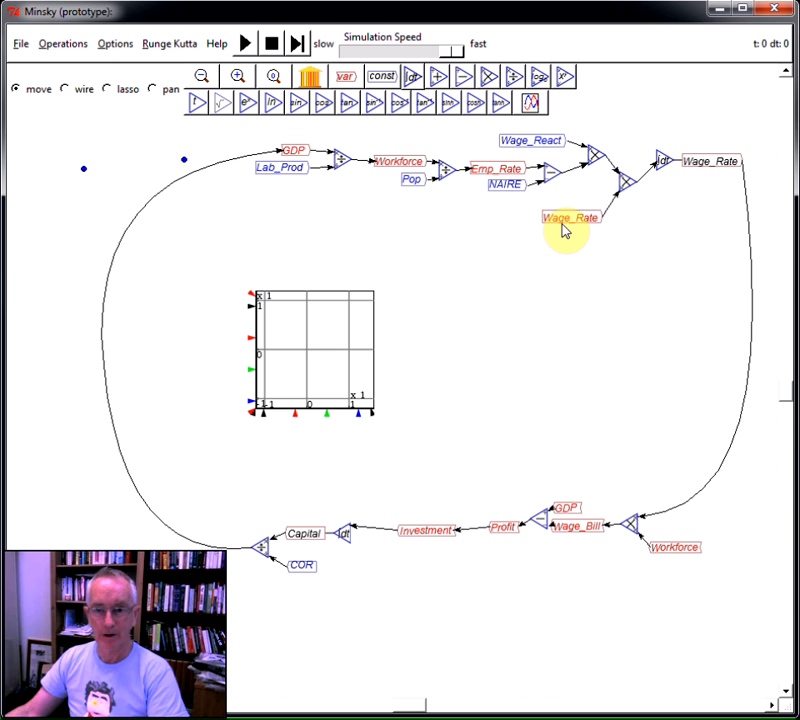
Place a flipped copy of Wage_Rate beside the plot and wire it into the black vertical-axis input.
{"action": "right_click", "coordinate": [563, 220]}
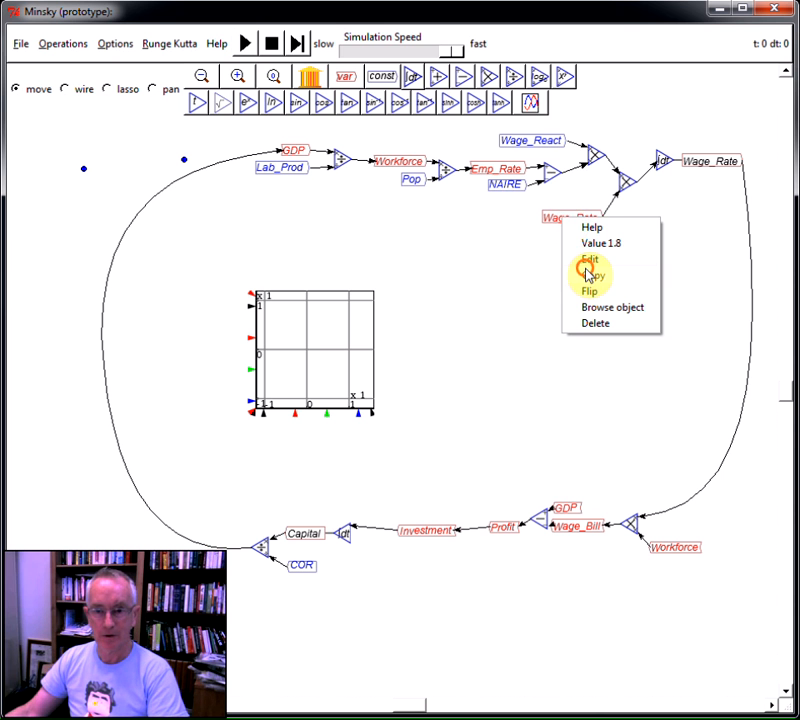
{"action": "left_click", "coordinate": [590, 275]}
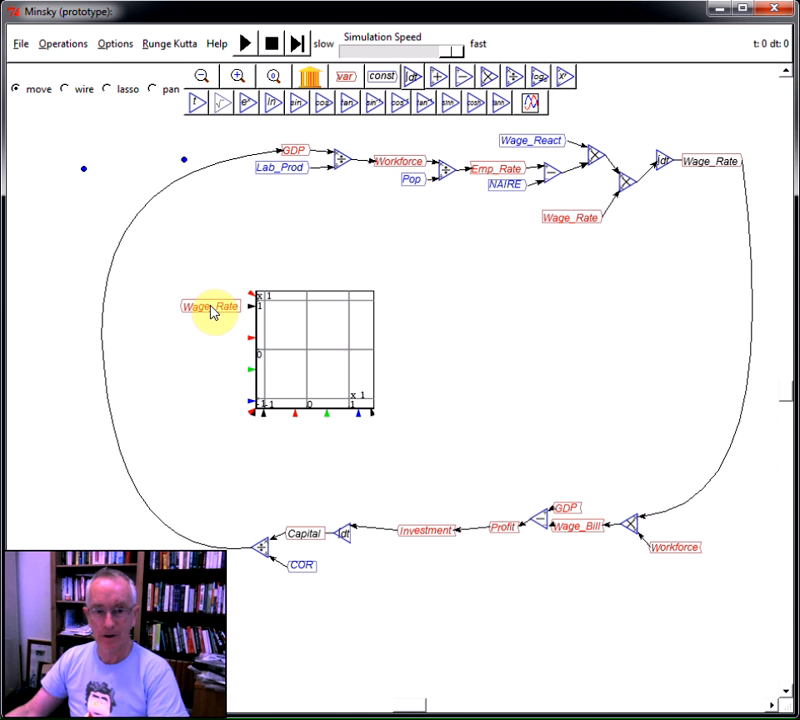
{"action": "right_click", "coordinate": [212, 312]}
{"action": "left_click", "coordinate": [236, 381]}
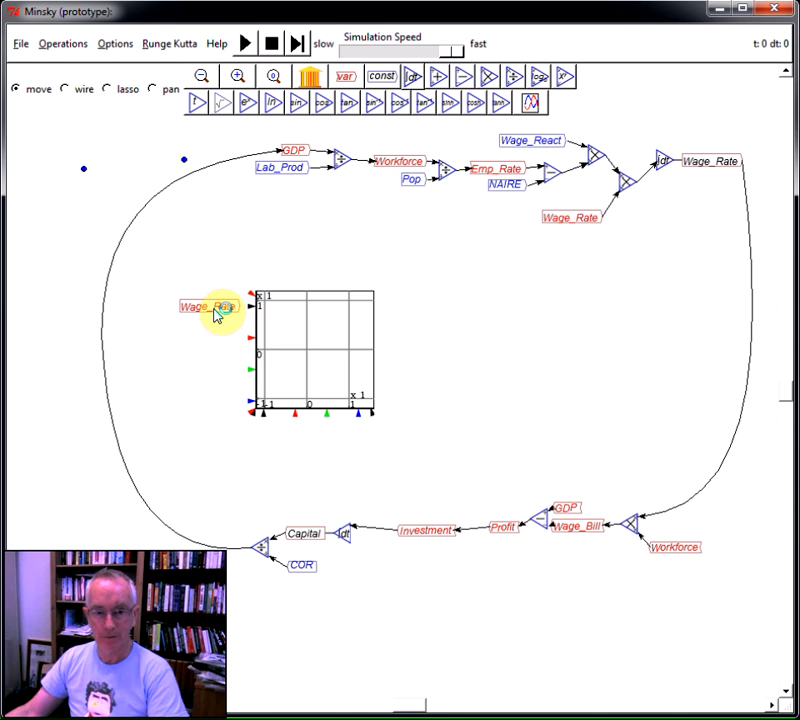
{"action": "left_click", "coordinate": [68, 90]}
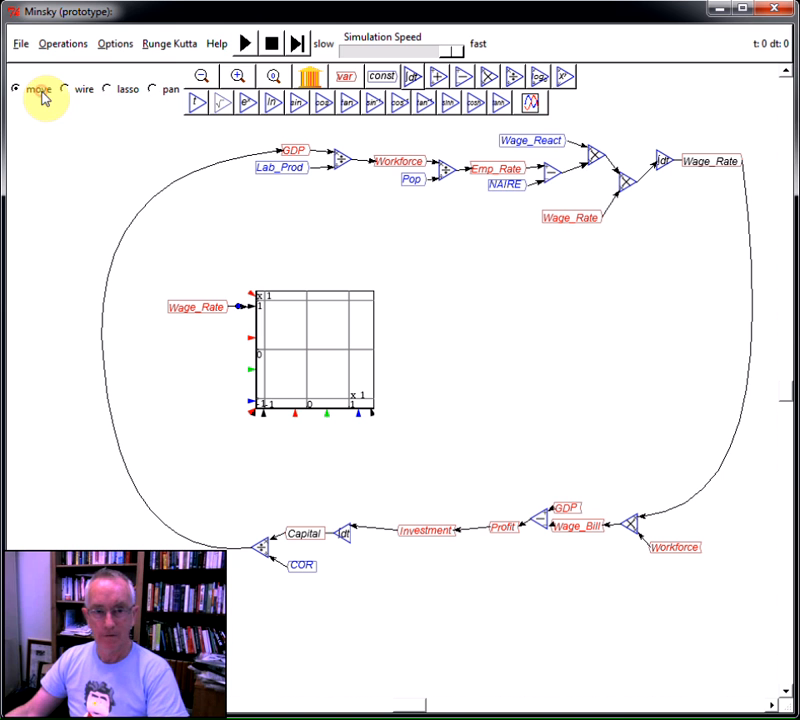
Set the Runge-Kutta maximum step size to 0.01, and run the simulation for a few seconds before pausing it.
{"action": "left_click", "coordinate": [150, 45]}
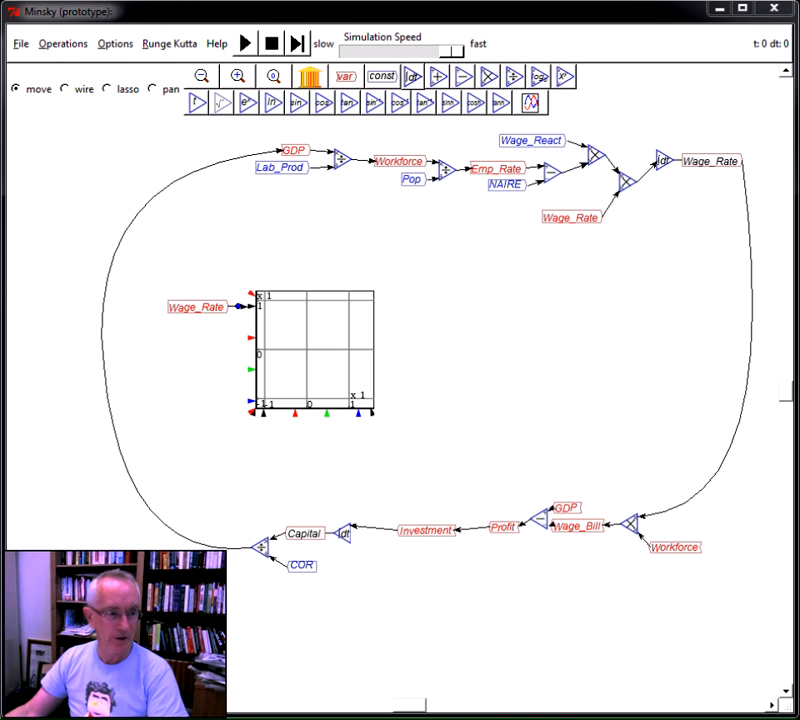
{"action": "left_click_drag", "start_coordinate": [2, 220], "coordinate": [297, 162]}
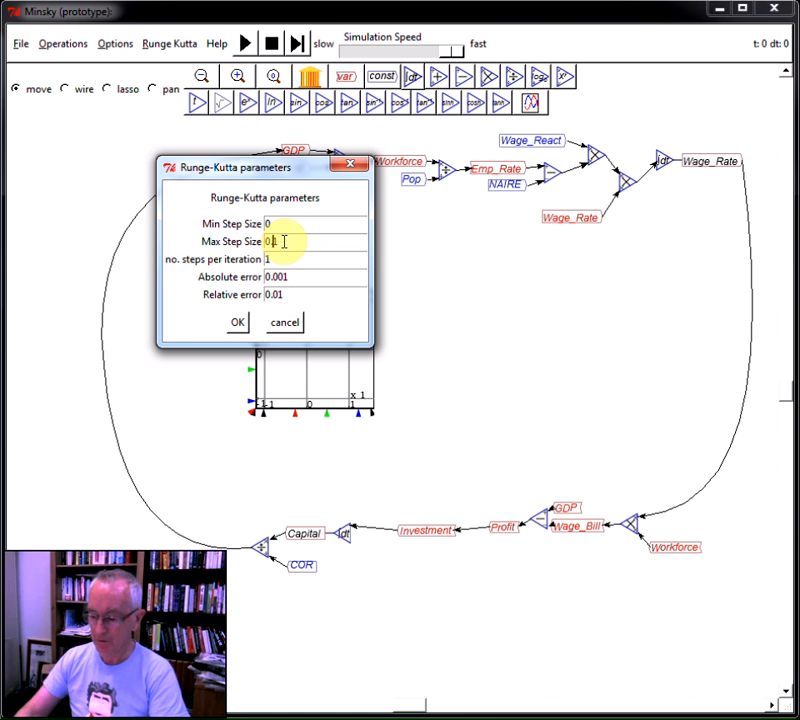
{"action": "type", "text": "0"}
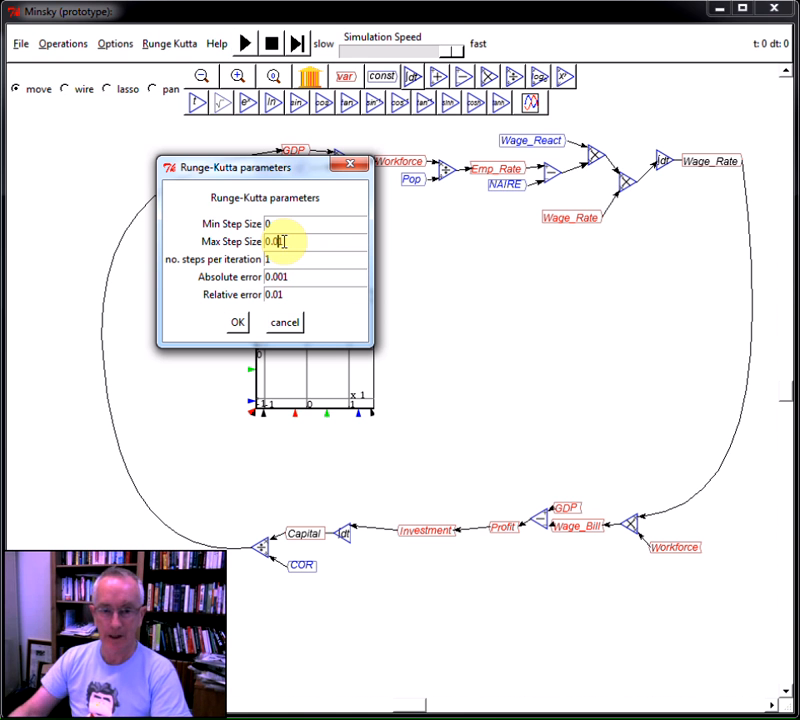
{"action": "left_click", "coordinate": [242, 326]}
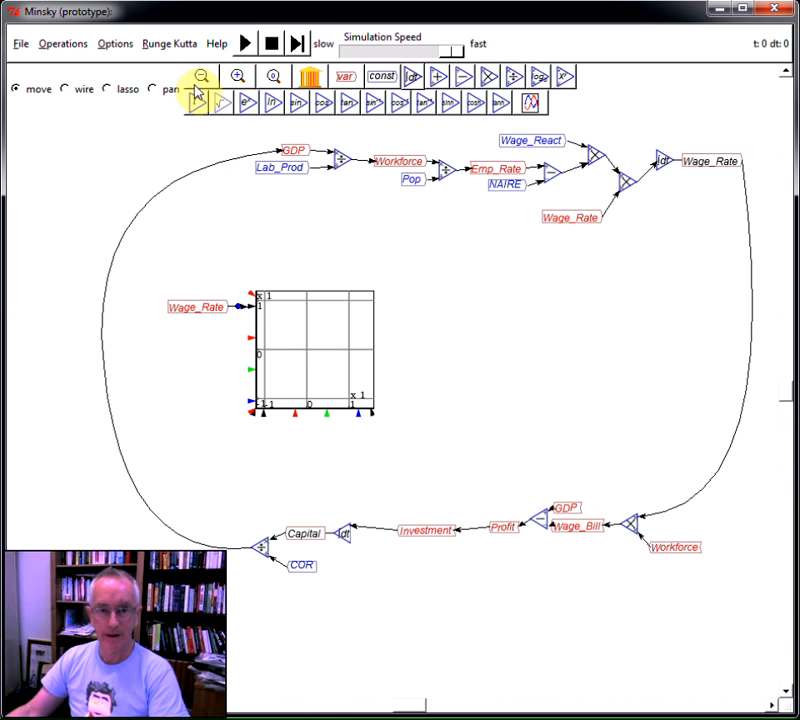
{"action": "left_click", "coordinate": [242, 46]}
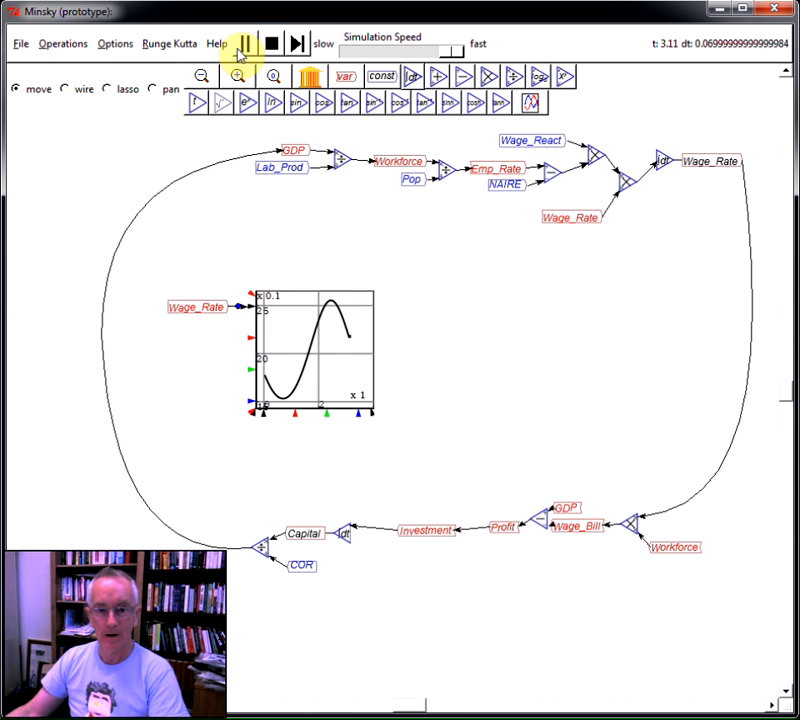
{"action": "left_click", "coordinate": [243, 45]}
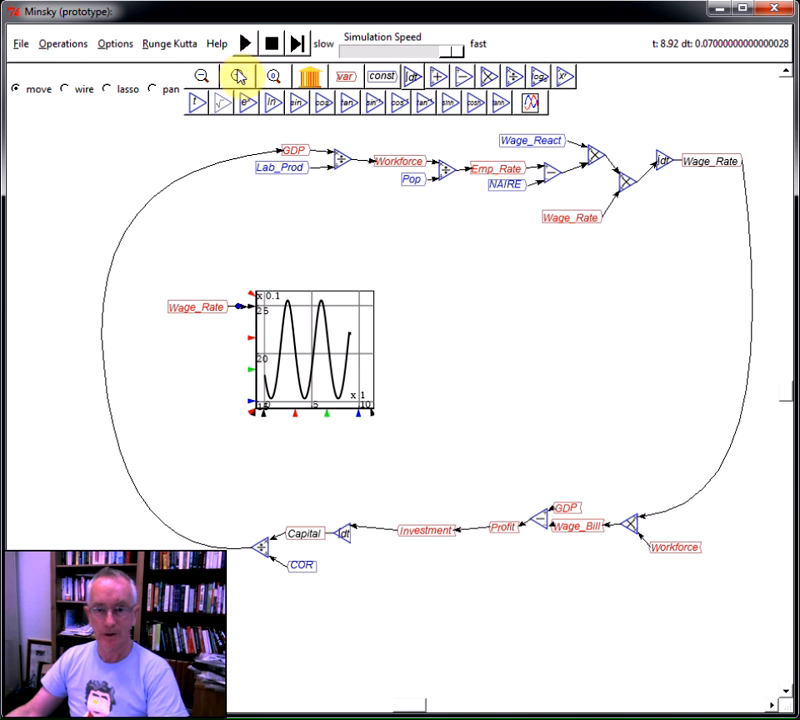
Place a copy of Emp_Rate below the plot's Wage_Rate copy and wire it into the red vertical-axis input.
{"action": "right_click", "coordinate": [496, 172]}
{"action": "left_click", "coordinate": [517, 224]}
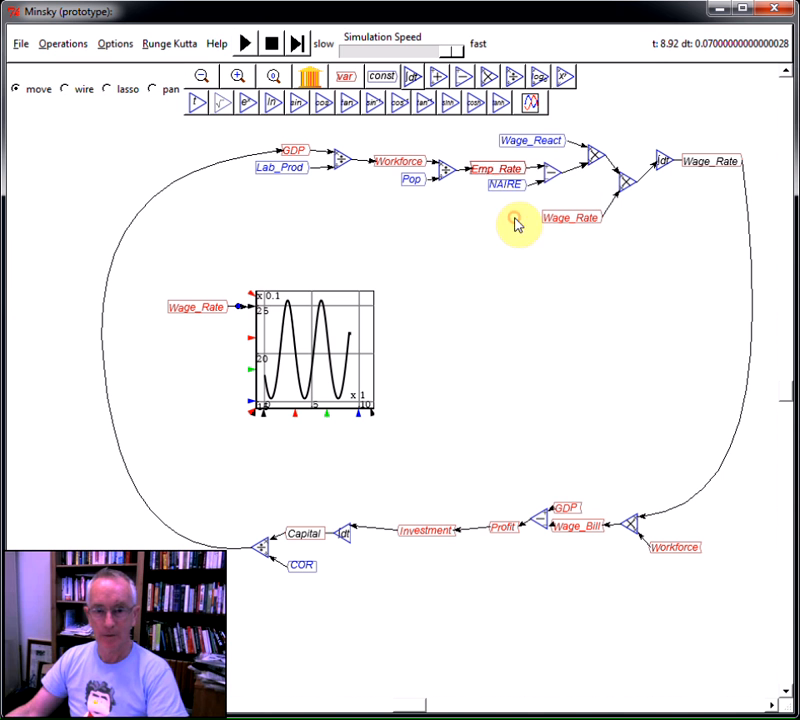
{"action": "left_click", "coordinate": [202, 339]}
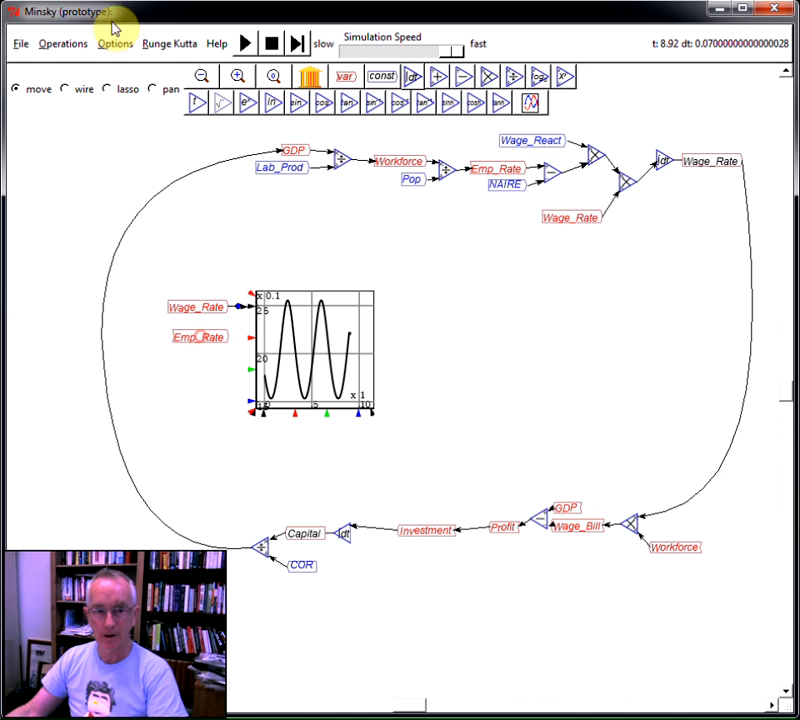
{"action": "left_click", "coordinate": [84, 89]}
{"action": "left_click_drag", "start_coordinate": [243, 345], "coordinate": [251, 339]}
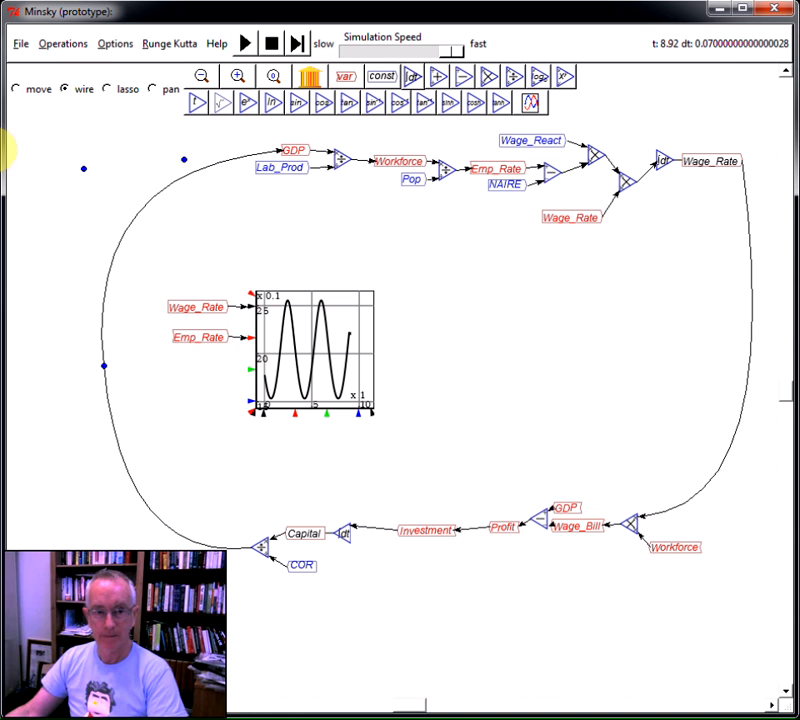
{"action": "left_click", "coordinate": [15, 91]}
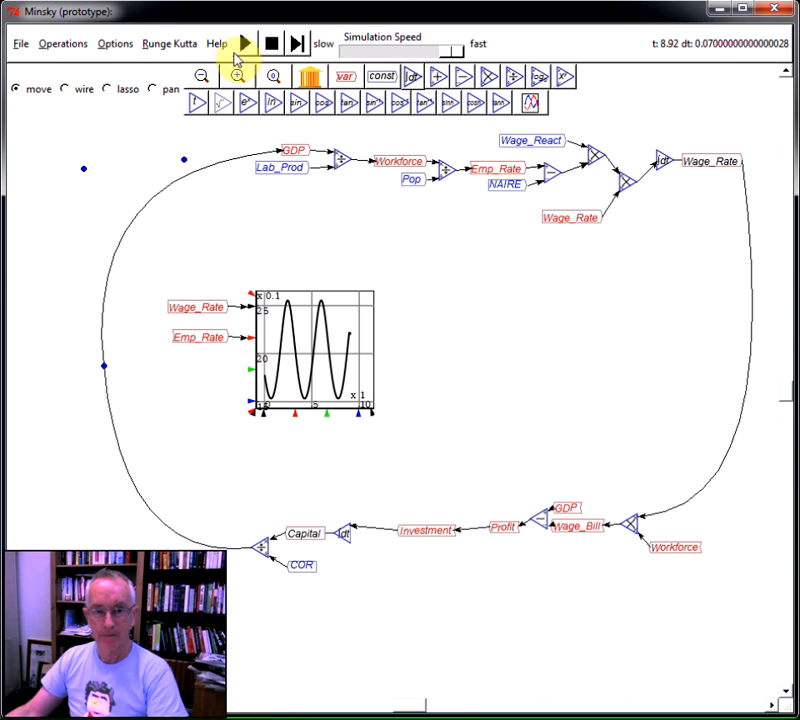
Reset the simulation, run it again with both variables plotted, and pause it.
{"action": "left_click", "coordinate": [273, 45]}
{"action": "left_click", "coordinate": [246, 44]}
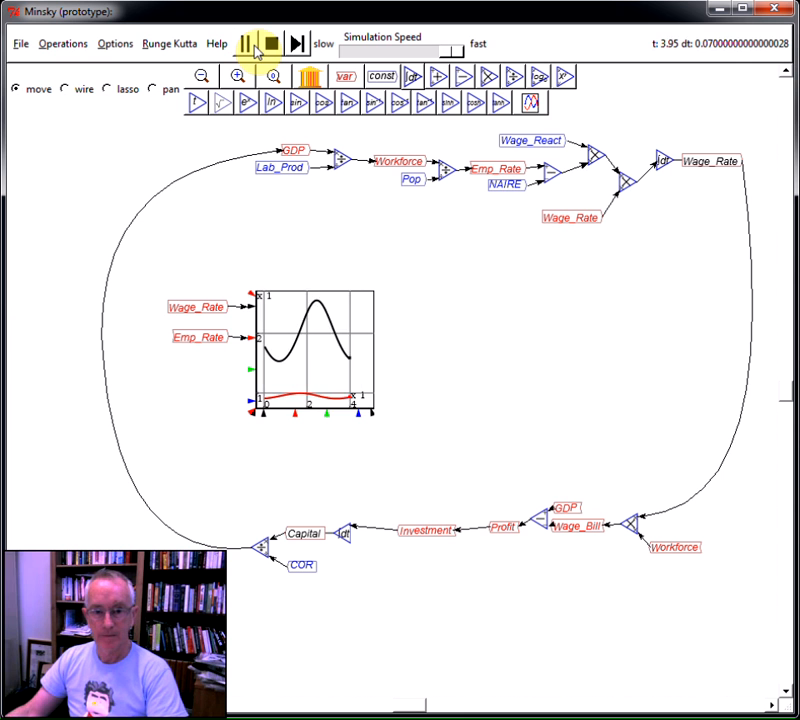
{"action": "left_click", "coordinate": [250, 43]}
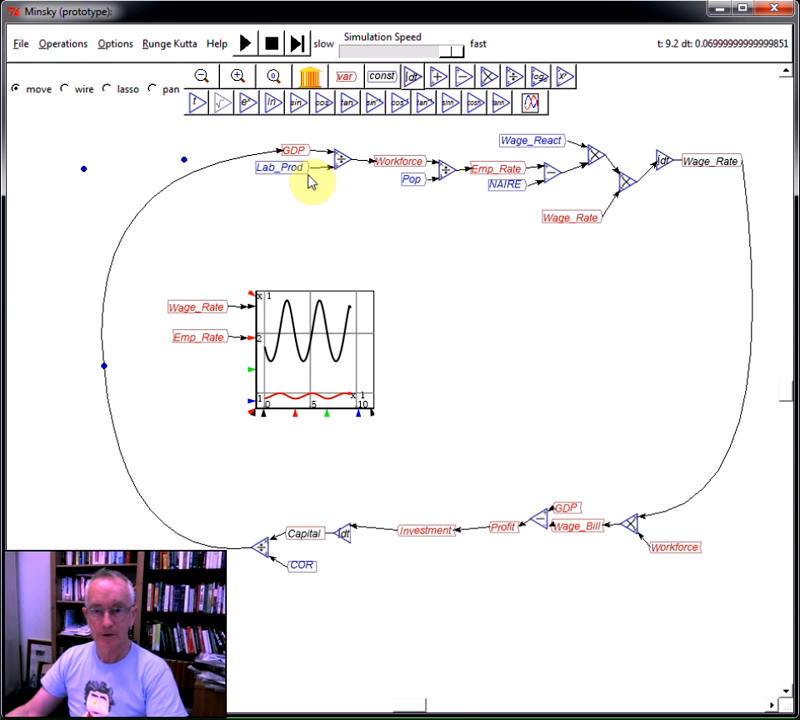
Place a second plot to the right of the first and wire the Wage_Rate copy into its black vertical-axis input.
{"action": "left_click", "coordinate": [531, 108]}
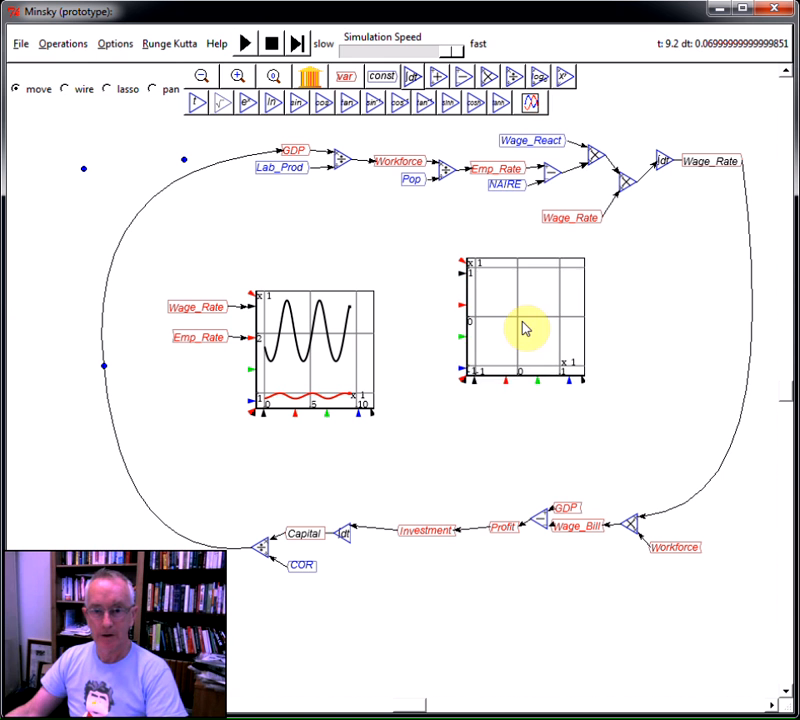
{"action": "left_click", "coordinate": [525, 345]}
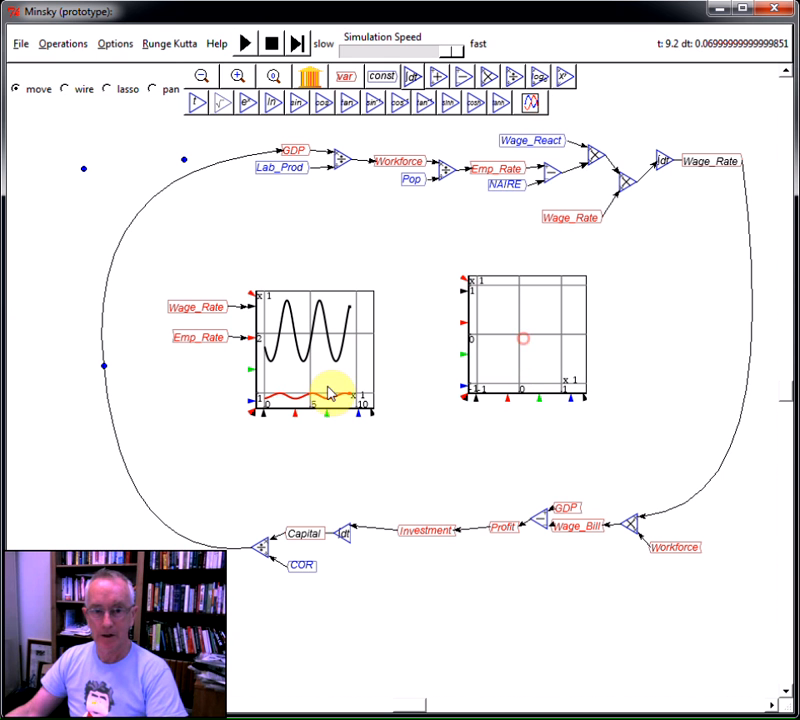
{"action": "left_click", "coordinate": [68, 88]}
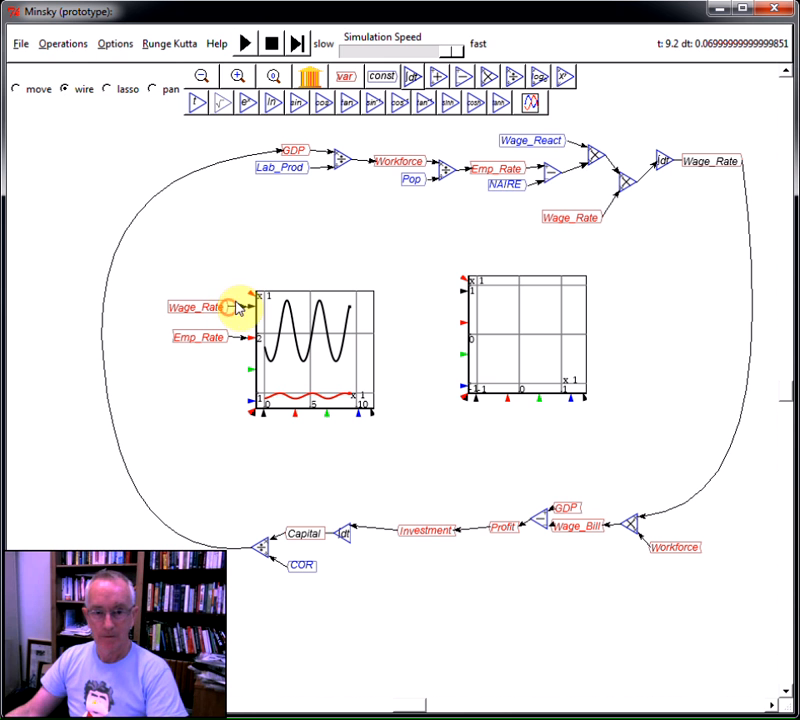
{"action": "left_click_drag", "start_coordinate": [236, 307], "coordinate": [457, 292]}
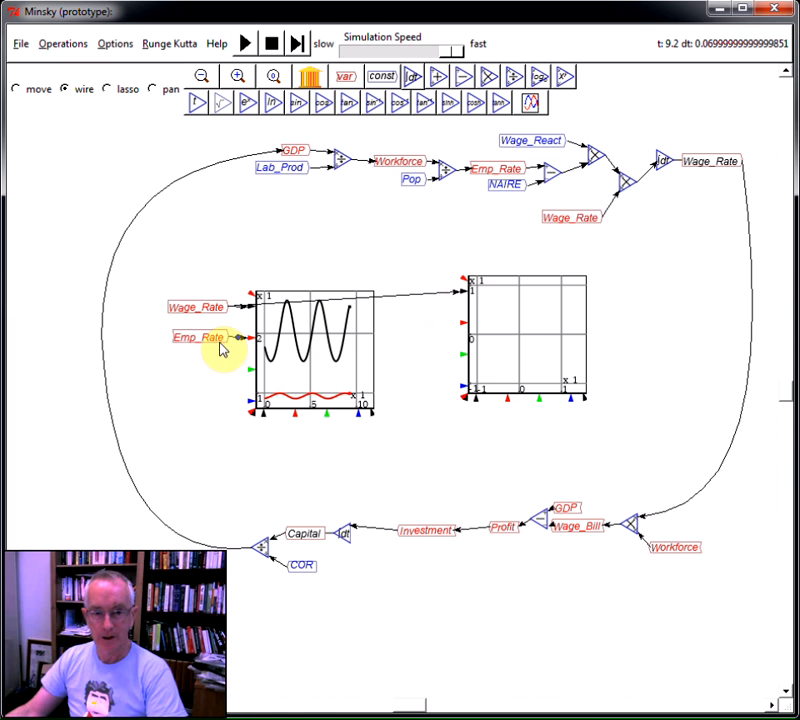
Wire Emp_Rate into the second plot's black horizontal-axis input, and curve both of that plot's input wires around the first plot.
{"action": "left_click_drag", "start_coordinate": [225, 344], "coordinate": [473, 401]}
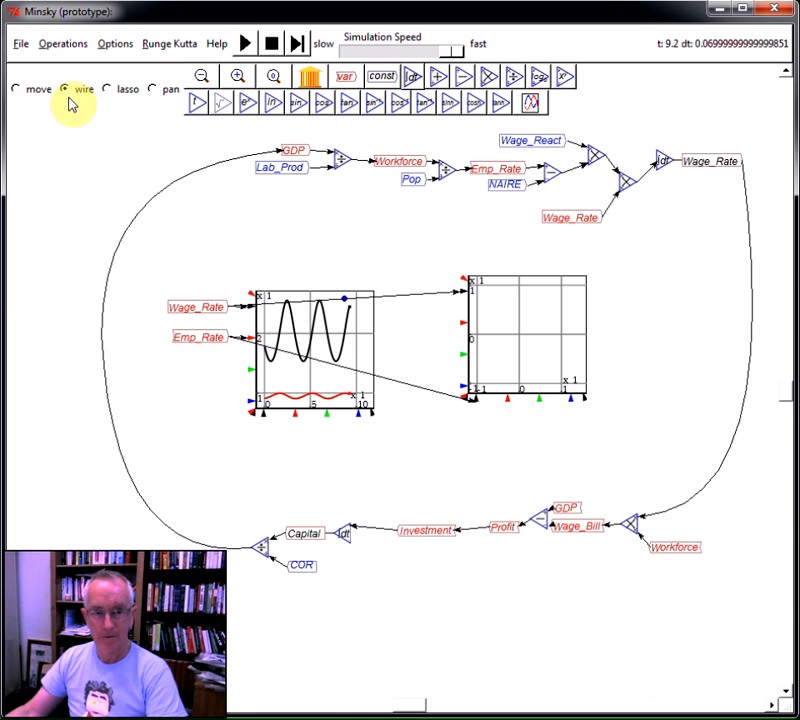
{"action": "left_click", "coordinate": [36, 97]}
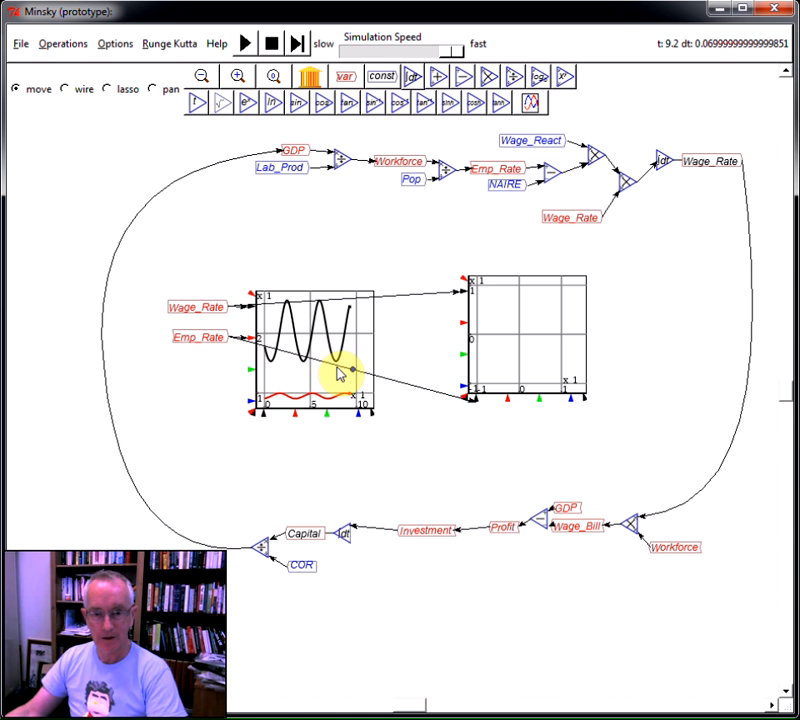
{"action": "left_click_drag", "start_coordinate": [352, 372], "coordinate": [197, 498]}
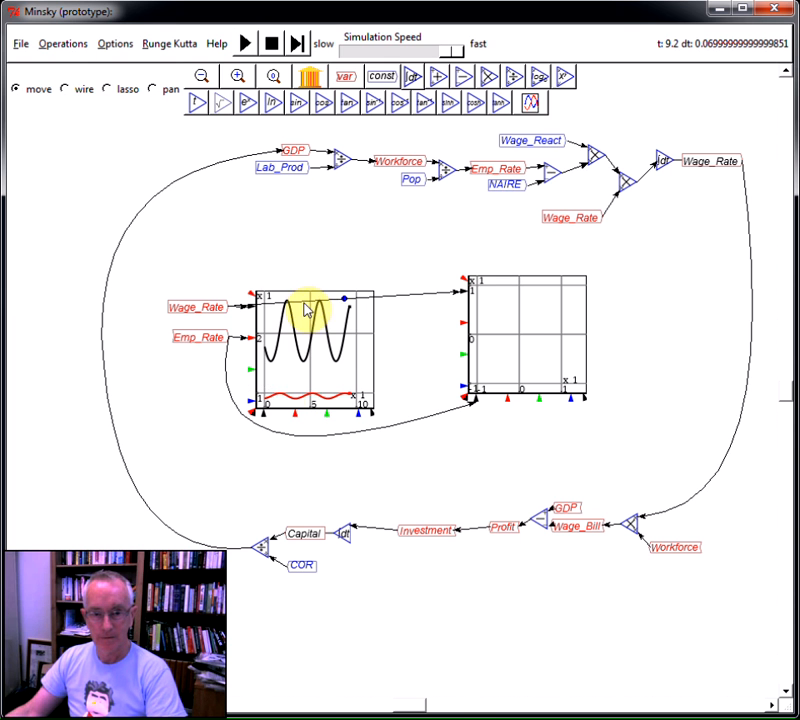
{"action": "left_click_drag", "start_coordinate": [346, 303], "coordinate": [257, 240]}
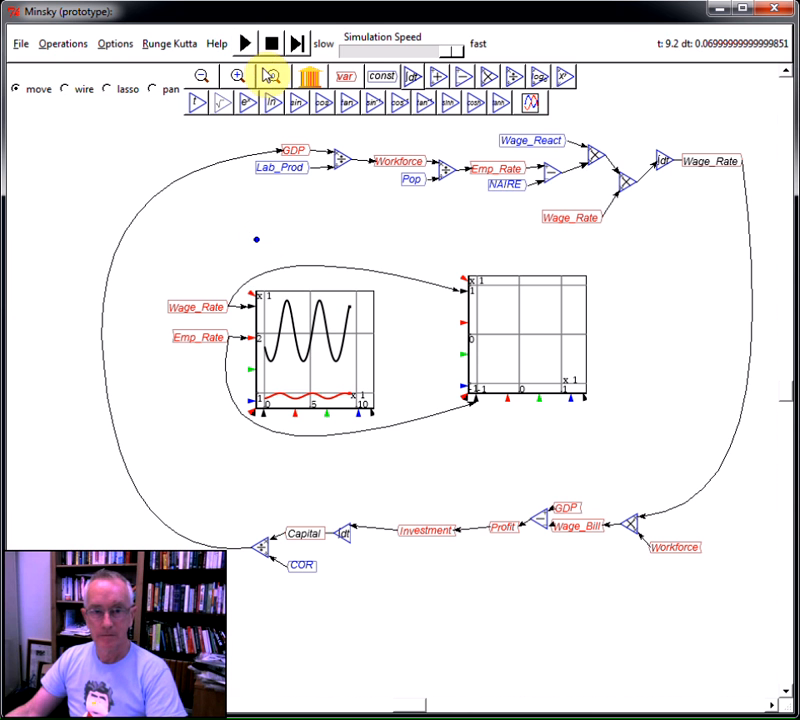
Reset the simulation, run it again with the second plot charting Wage_Rate against Emp_Rate, and pause it.
{"action": "left_click", "coordinate": [270, 47]}
{"action": "left_click", "coordinate": [247, 43]}
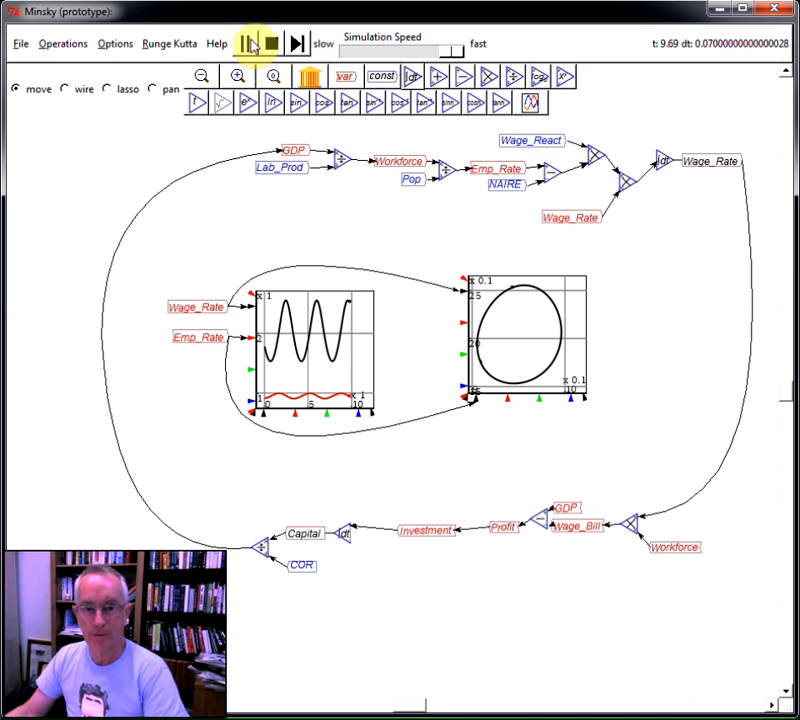
{"action": "left_click", "coordinate": [248, 43]}
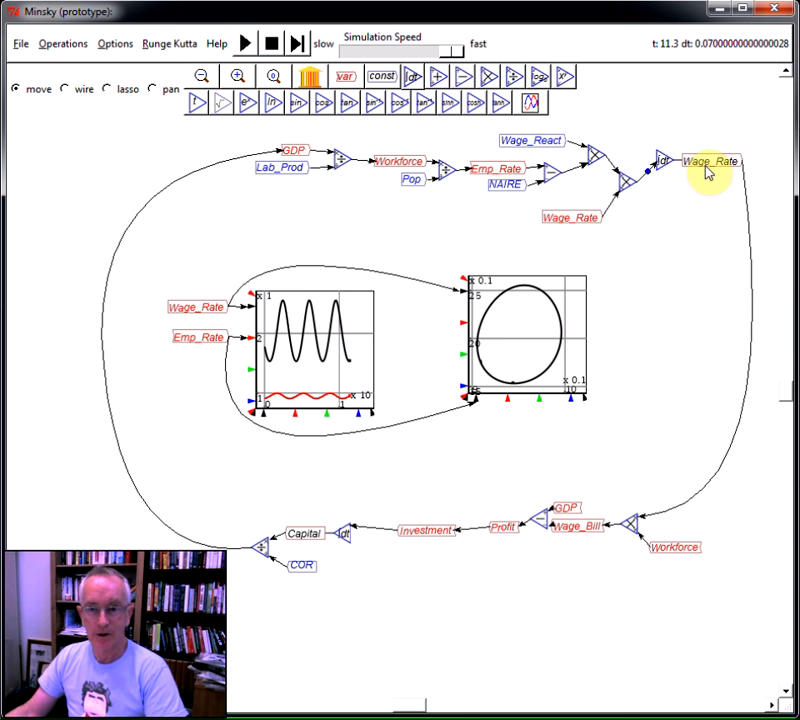
{"action": "mouse_move", "coordinate": [232, 549]}
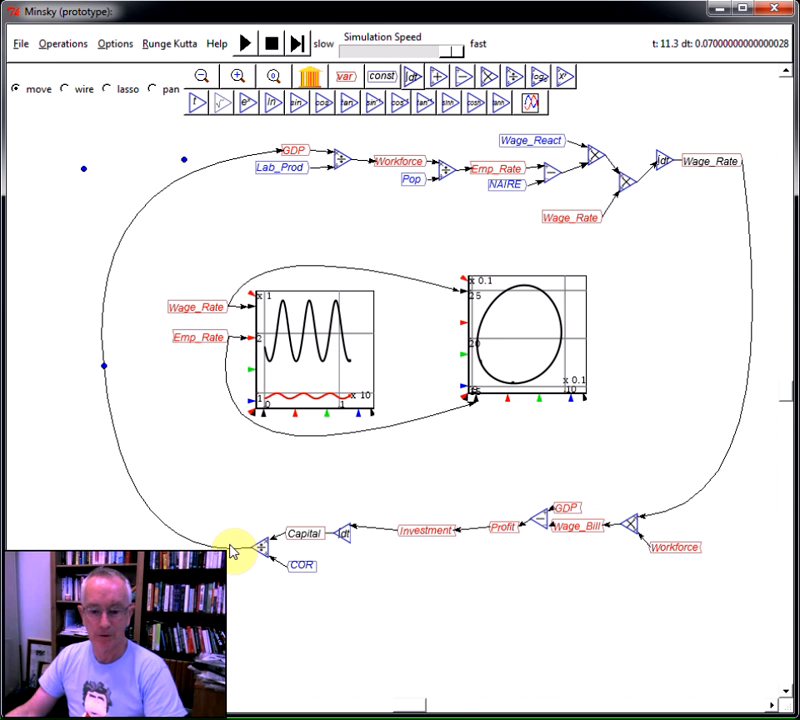